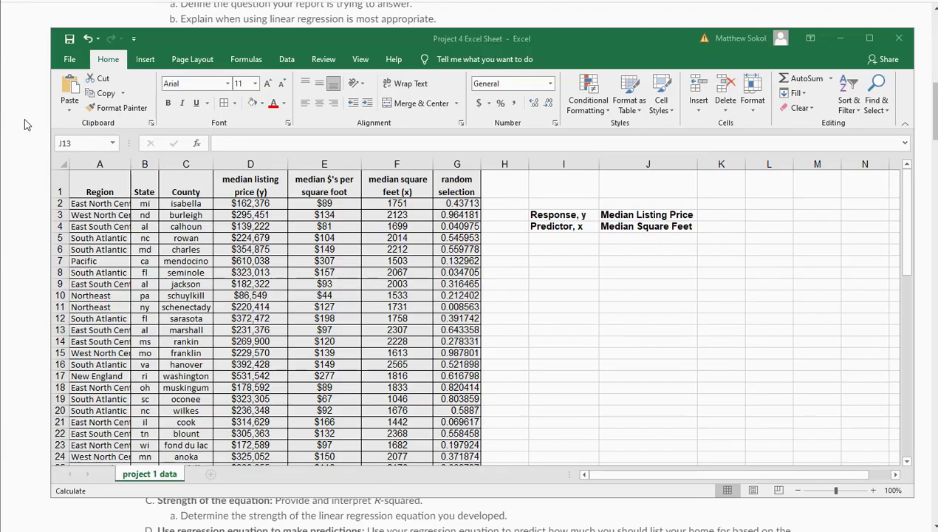
- Switch to the browser and highlight the scatterplot, histogram and summary statistics requirements
key(alt+Tab)
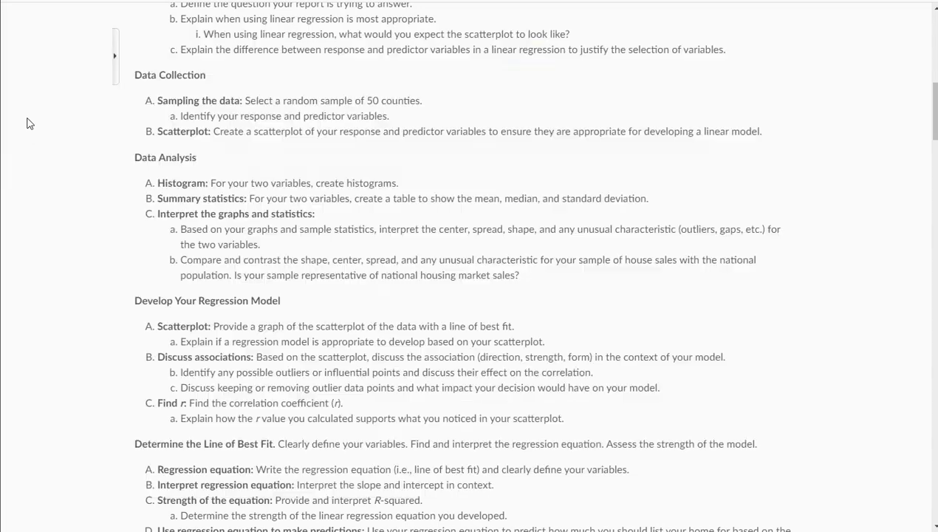
drag(362, 178, 181, 134)
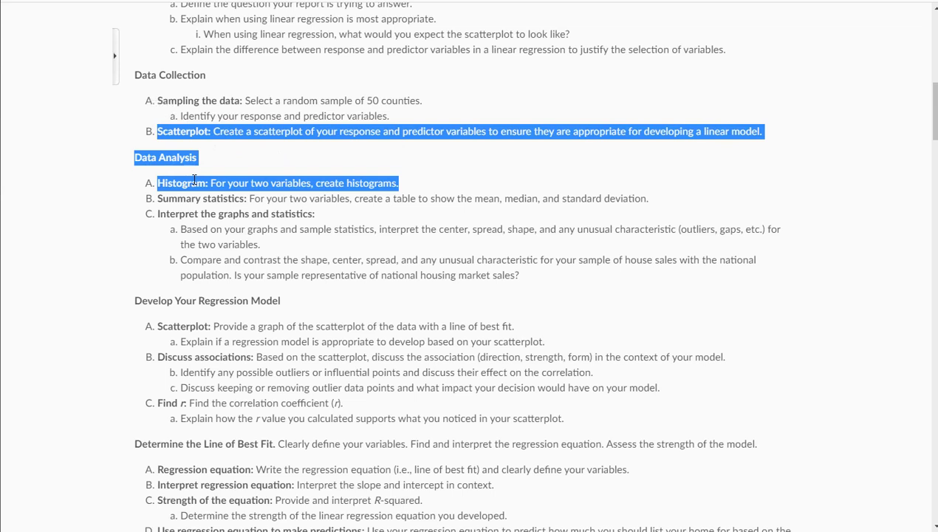
drag(648, 198, 163, 198)
click(163, 198)
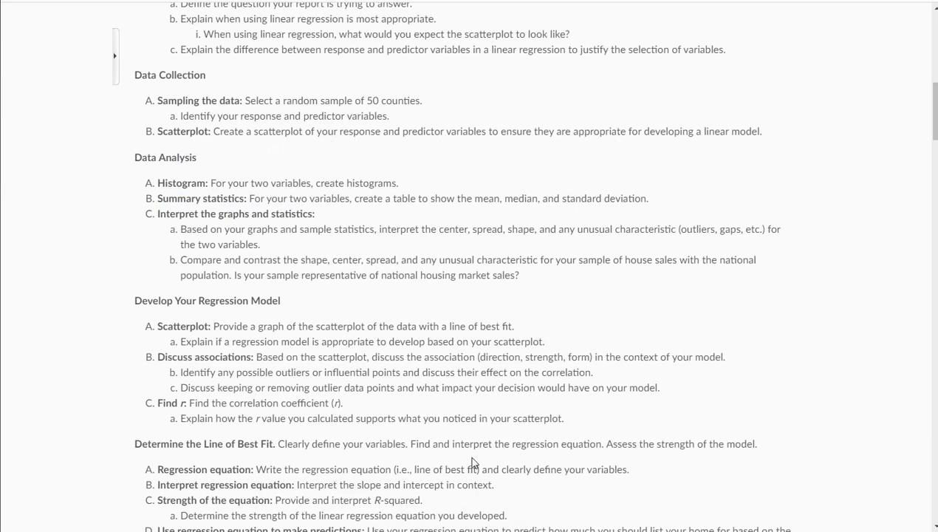
- Insert a plain scatter chart from I7, place it below the Response/Predictor labels, and open Select Data
click(443, 520)
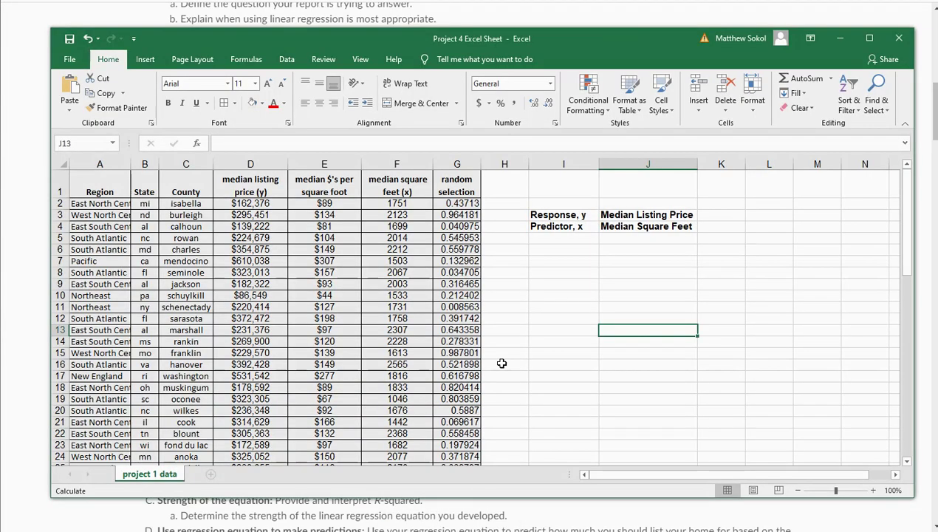
click(540, 262)
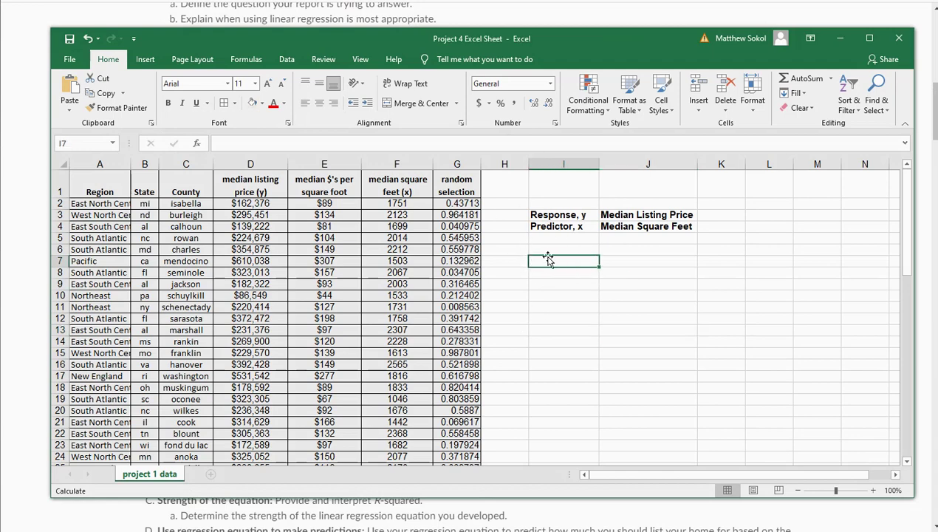
click(146, 62)
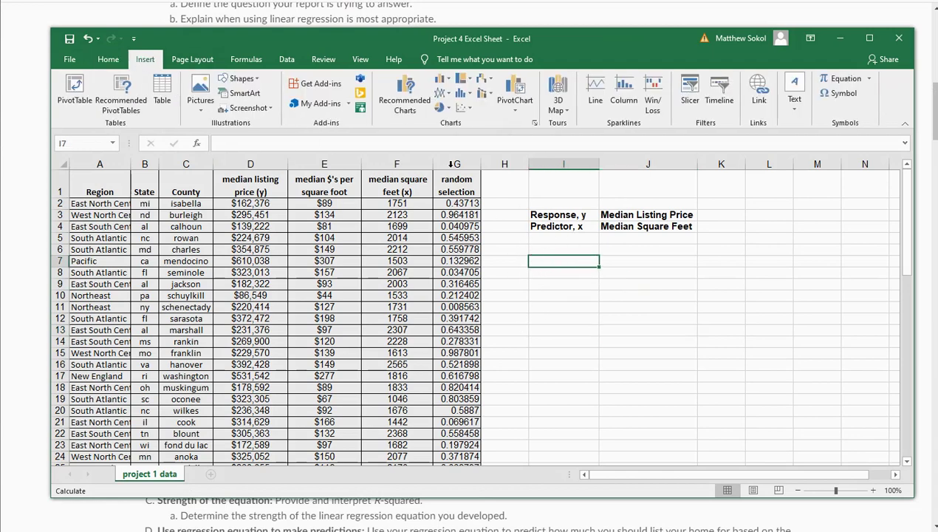
click(462, 107)
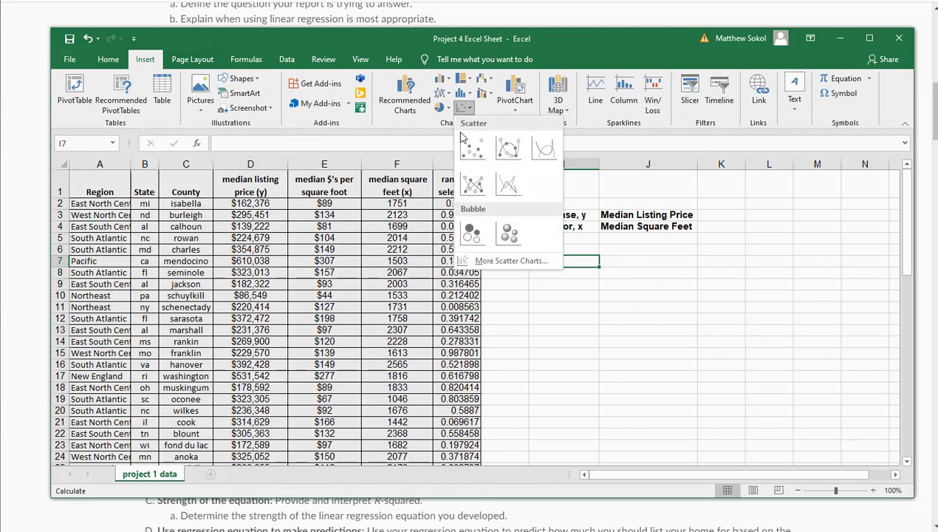
click(470, 146)
drag(391, 229, 601, 238)
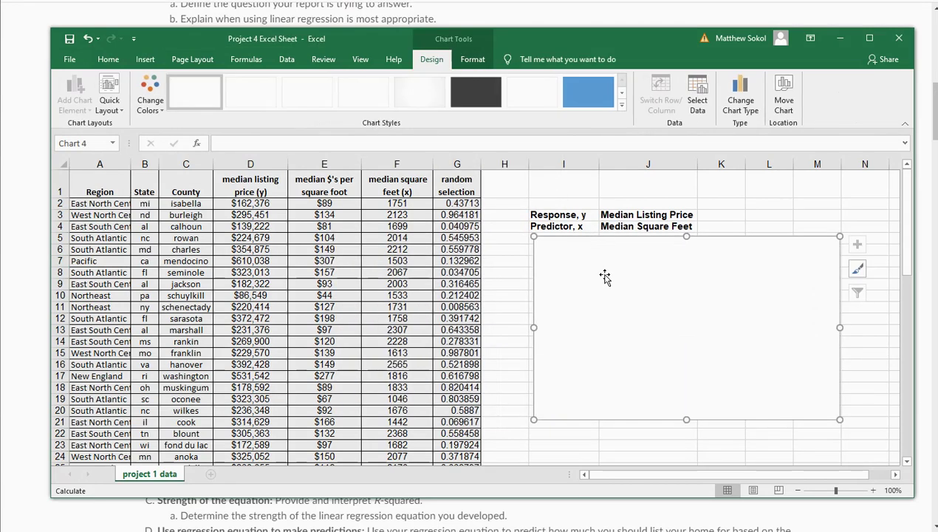
right_click(610, 320)
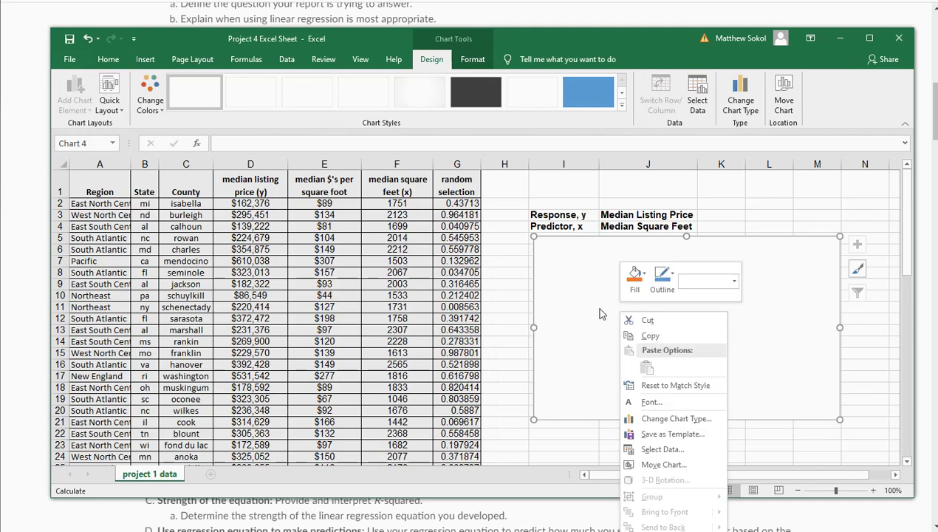
click(663, 450)
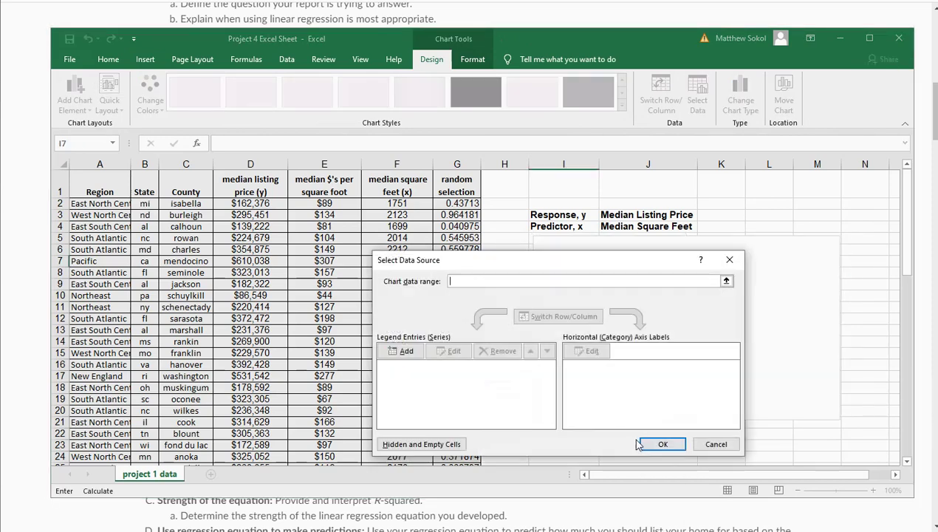
- Add a new series with X values F2:F50
click(405, 352)
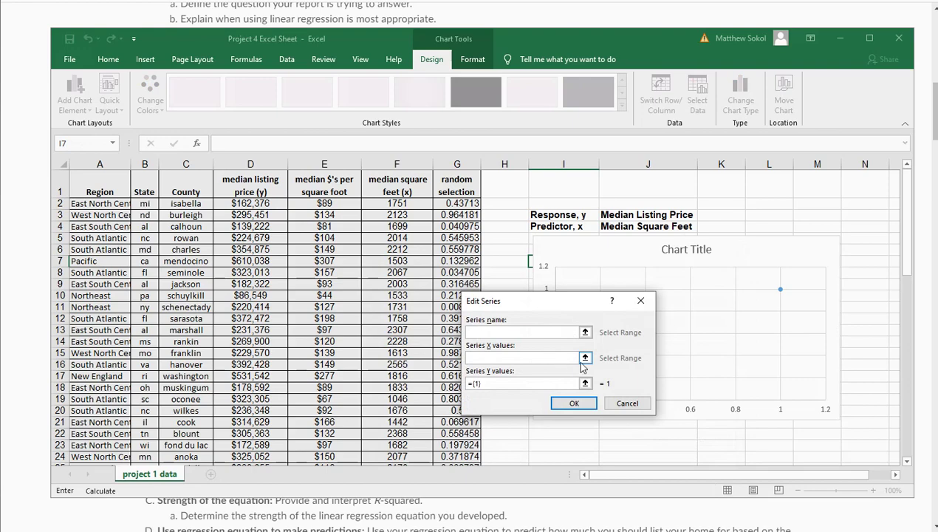
click(586, 359)
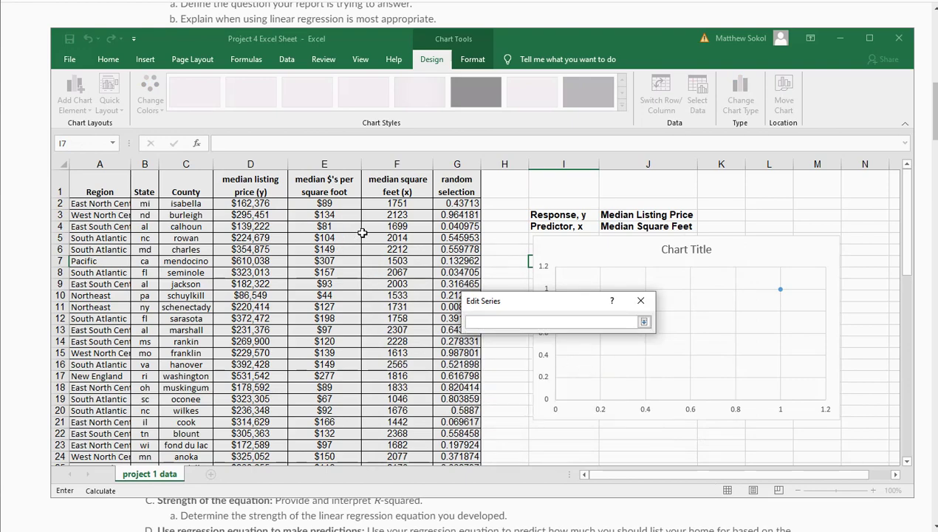
click(405, 204)
scroll(406, 222, down, 9)
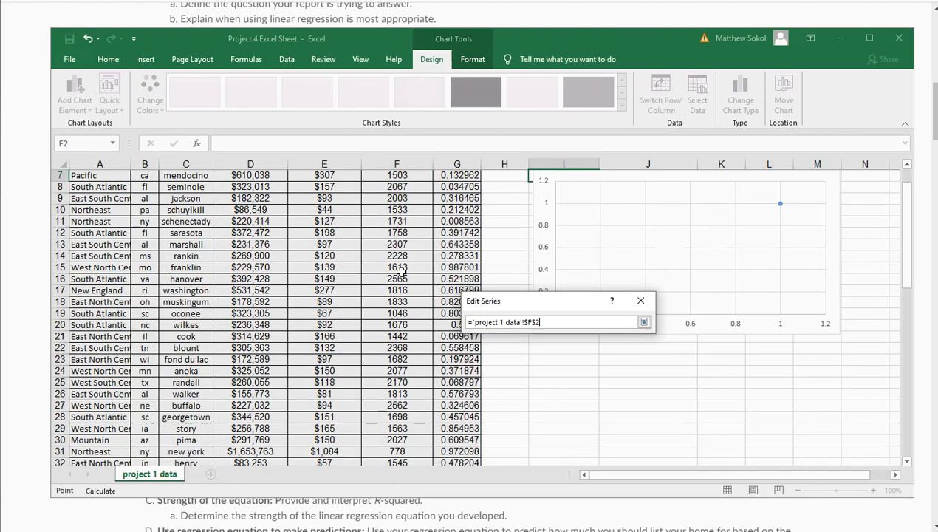
shift+click(410, 430)
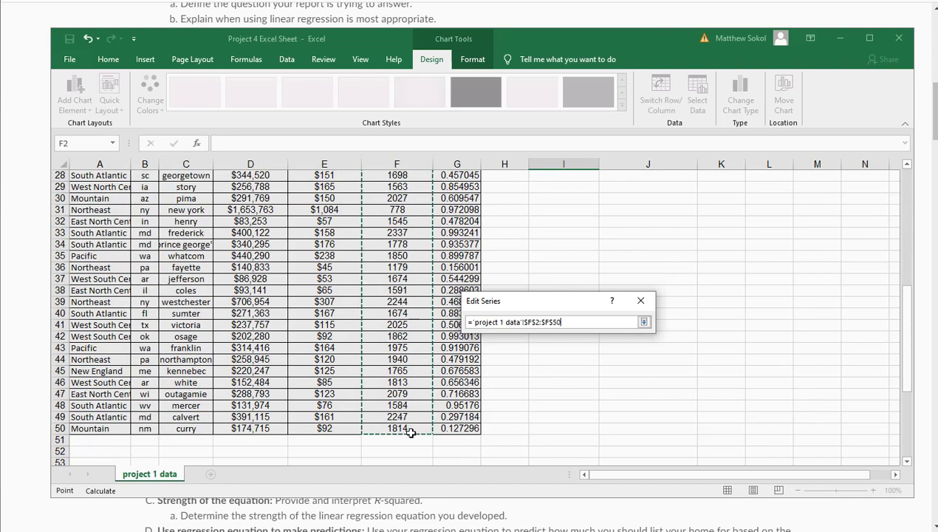
key(Return)
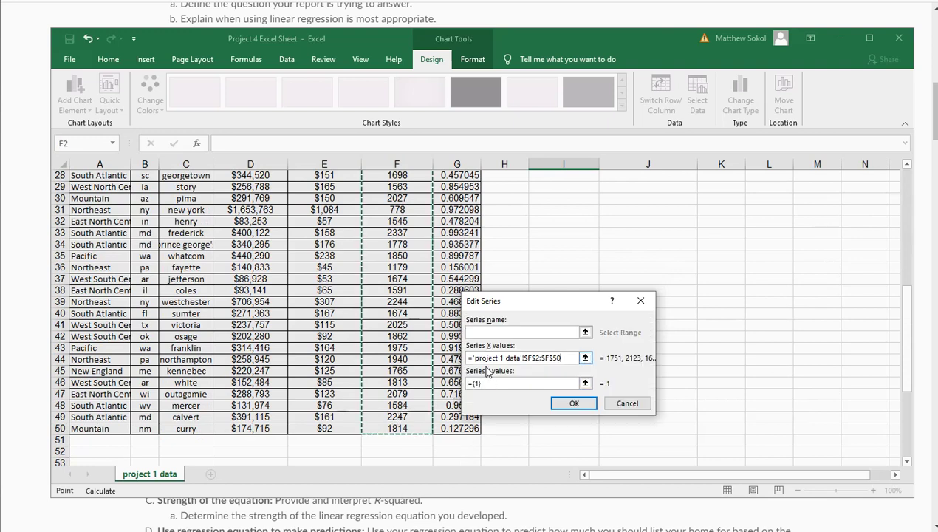
- Set the series Y values to D2:D50 and confirm both data dialogs
click(585, 383)
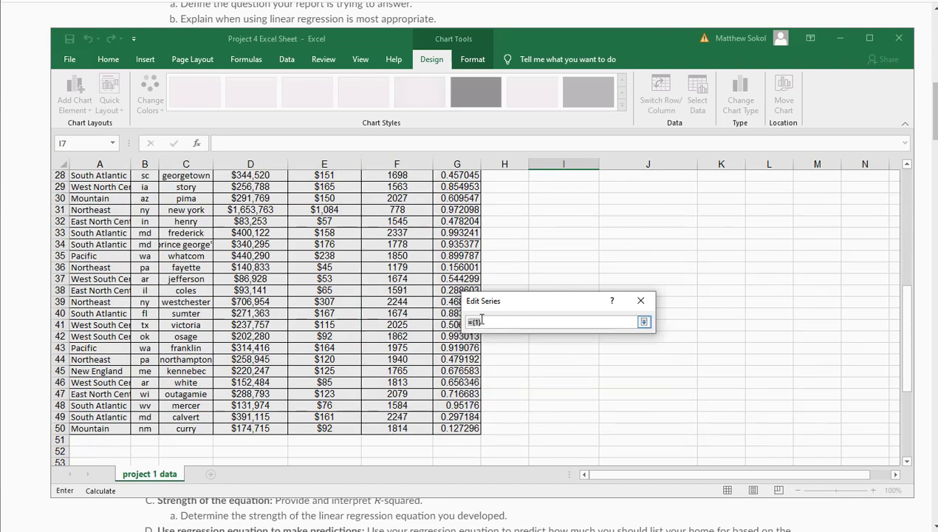
key(BackSpace)
scroll(273, 338, up, 9)
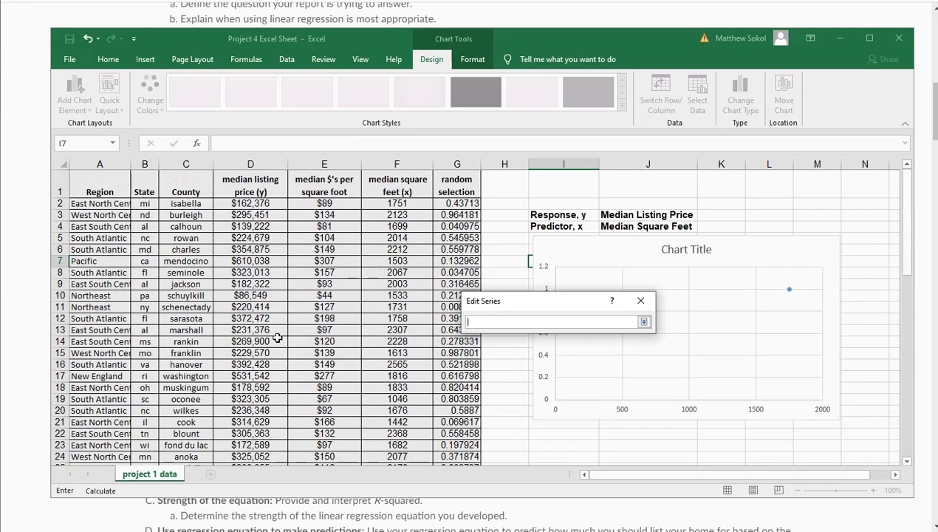
click(249, 203)
scroll(252, 244, down, 9)
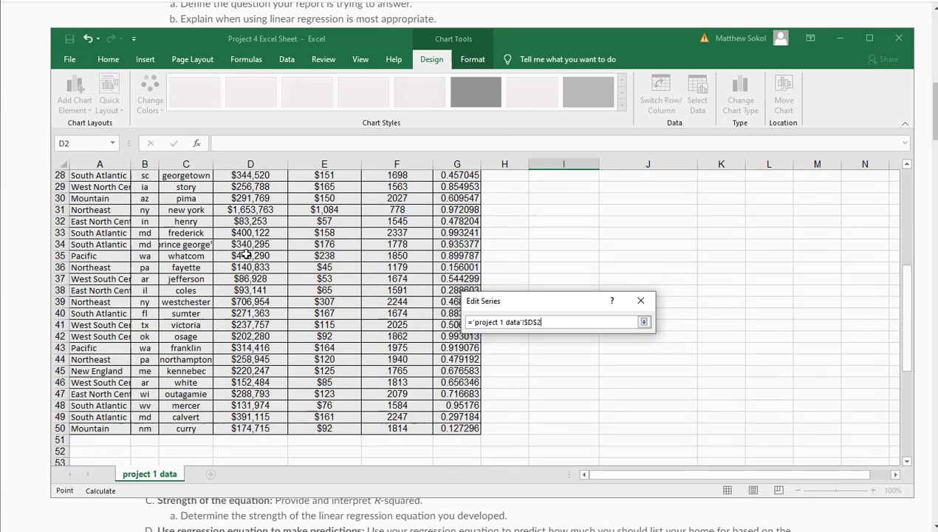
shift+click(262, 431)
key(Return)
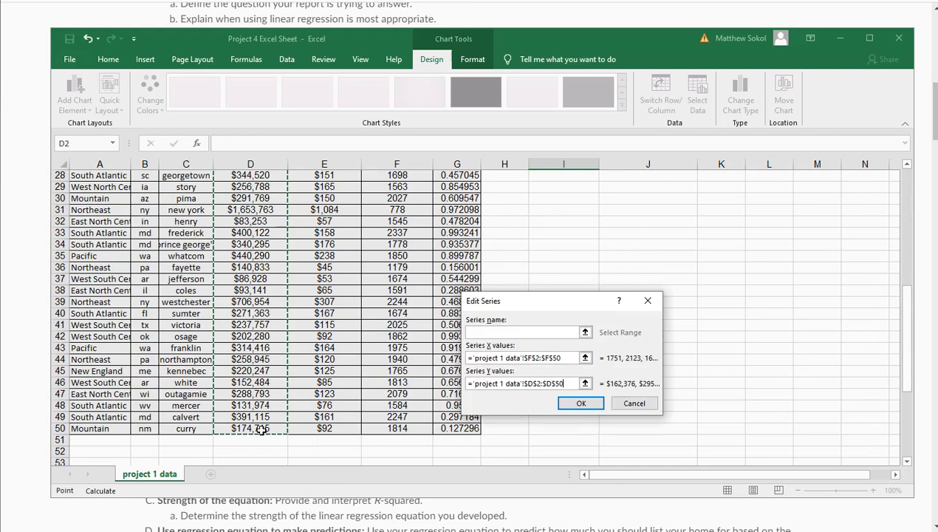
click(590, 408)
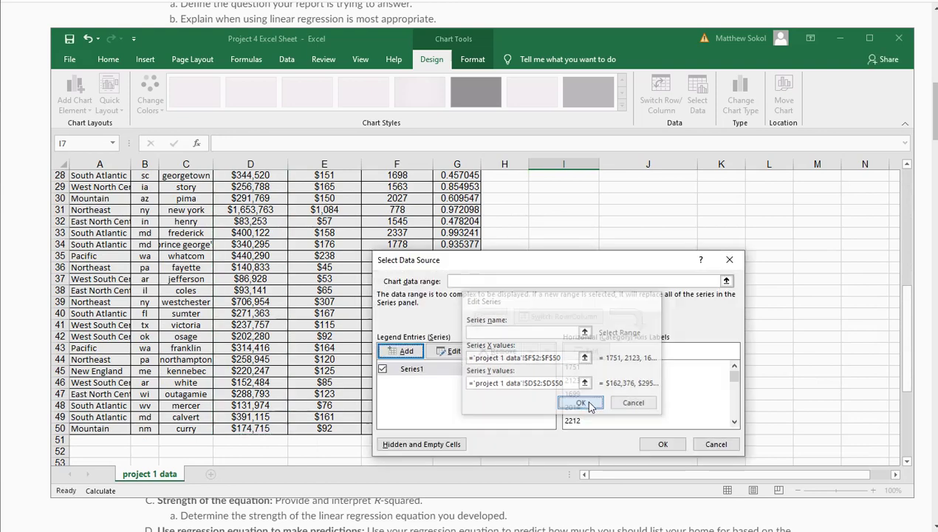
click(664, 444)
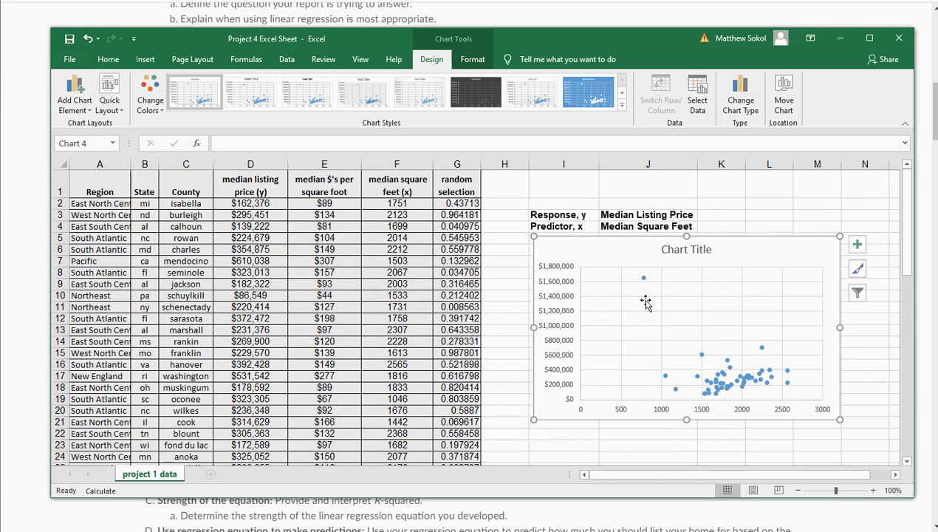
- Replace the scatter chart's placeholder title with 'Median Listing Price'
click(686, 249)
key(BackSpace)
key(BackSpace)
key(BackSpace)
key(BackSpace)
key(BackSpace)
key(BackSpace)
key(BackSpace)
key(BackSpace)
key(BackSpace)
key(BackSpace)
key(BackSpace)
text(Median Li)
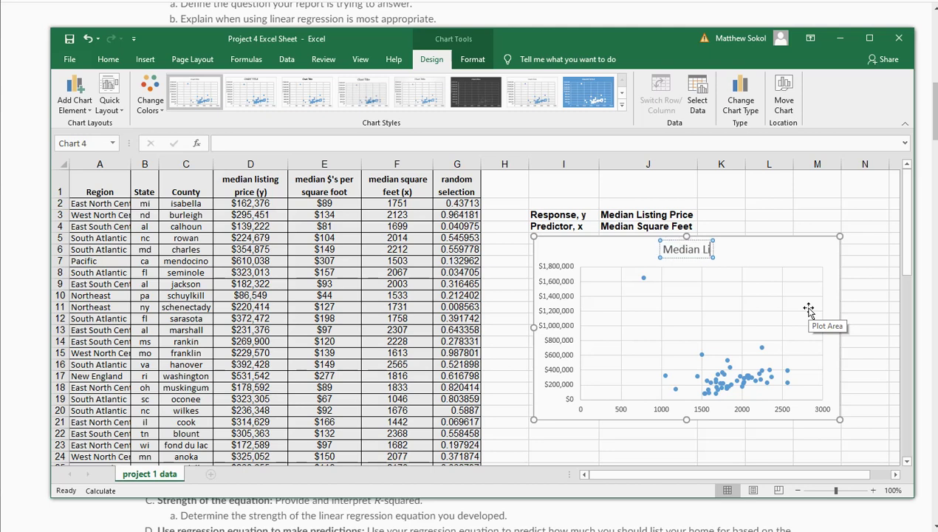
text(sting Price)
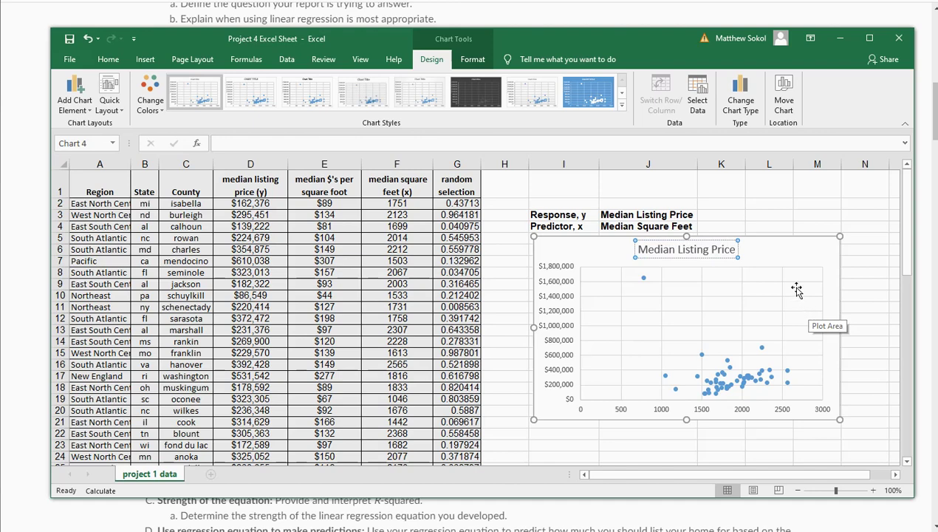
click(777, 246)
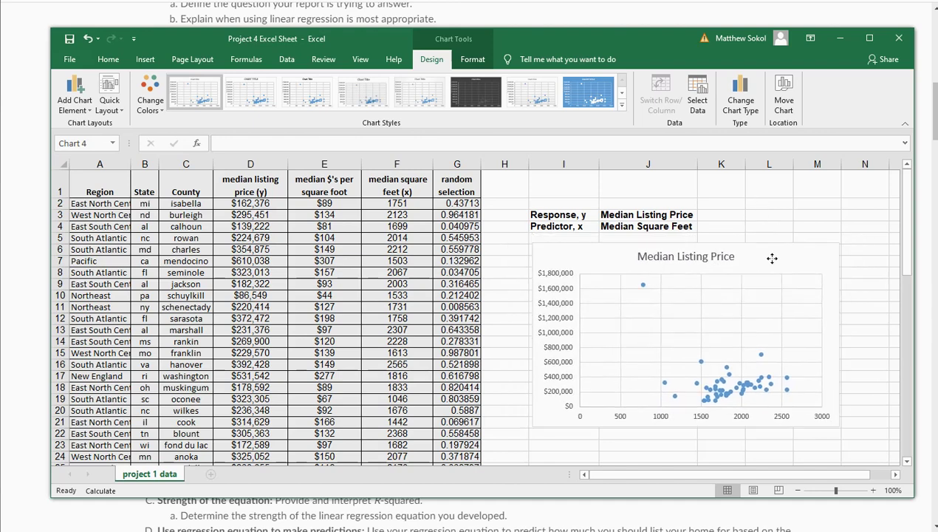
scroll(779, 186, down, 1)
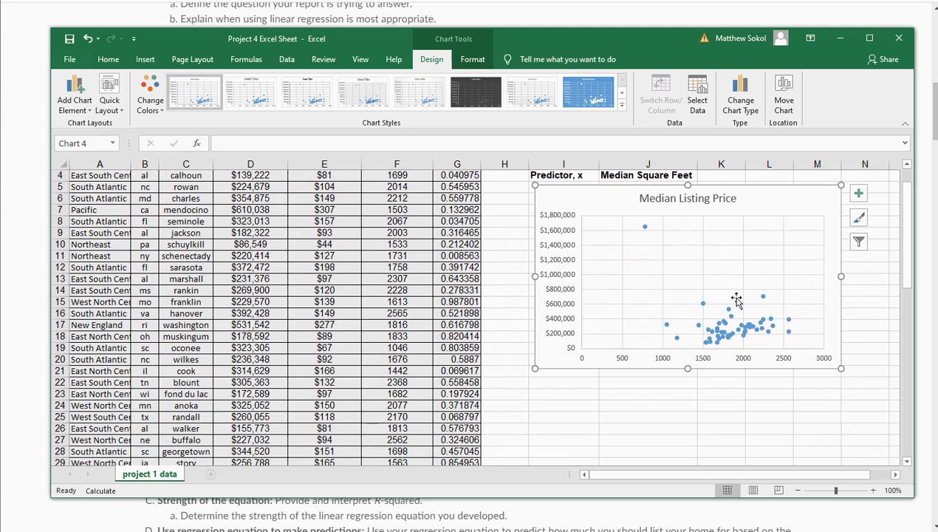
mouse_move(645, 232)
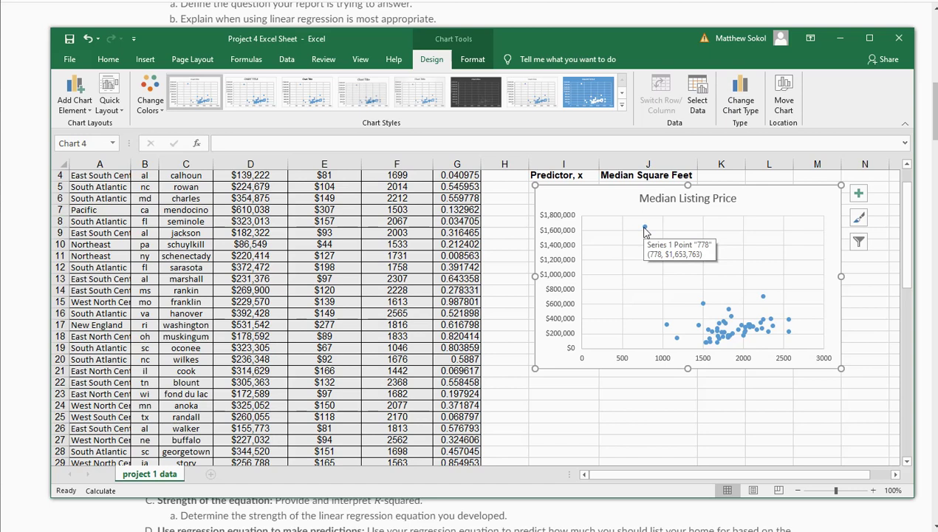
scroll(336, 281, up, 2)
scroll(336, 281, down, 4)
drag(103, 417, 453, 418)
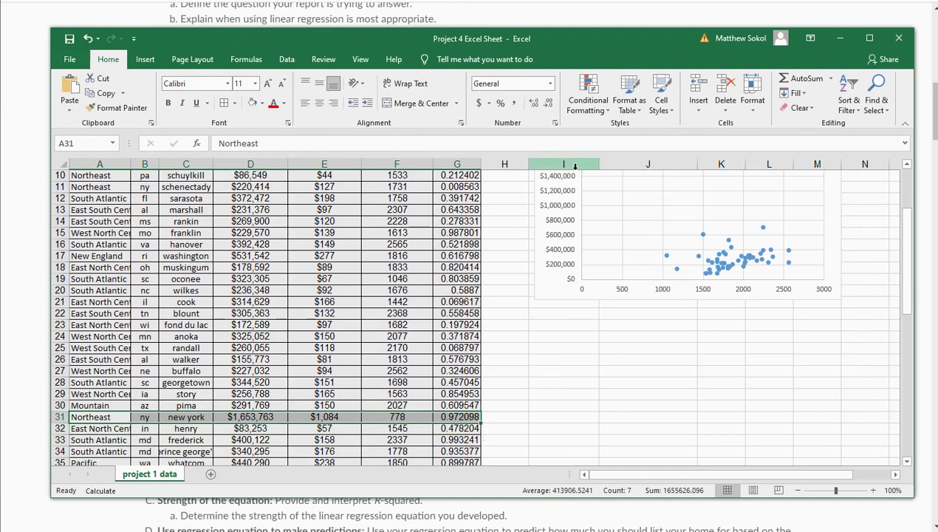
scroll(440, 325, up, 3)
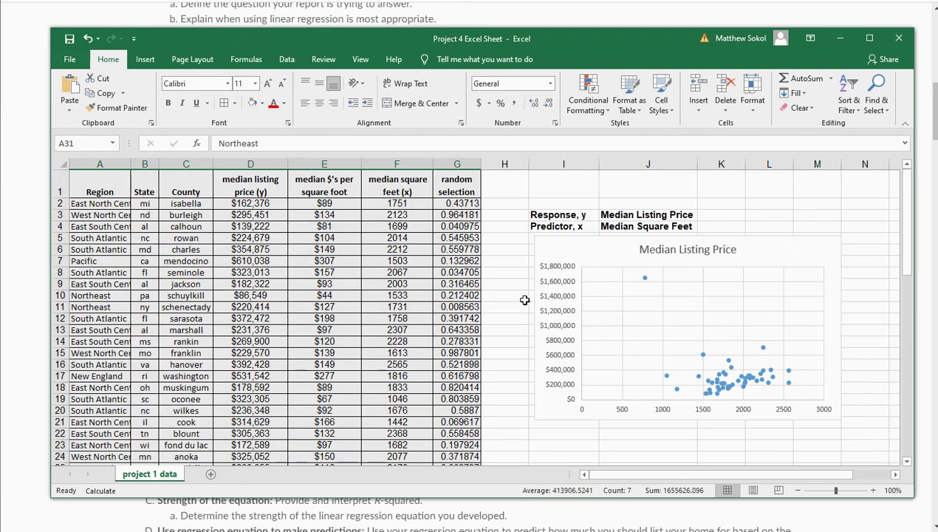
- Highlight the Histogram requirement in the browser, then return to Excel
click(26, 108)
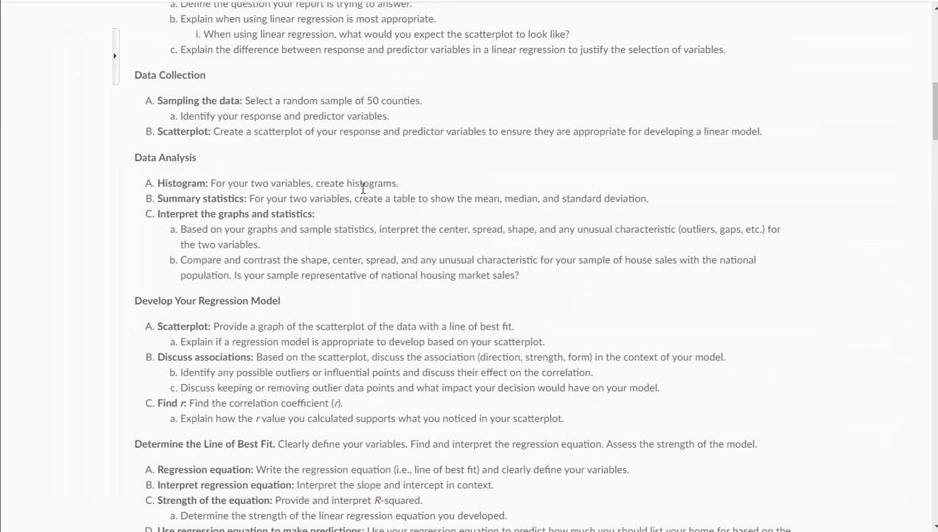
drag(205, 183, 156, 183)
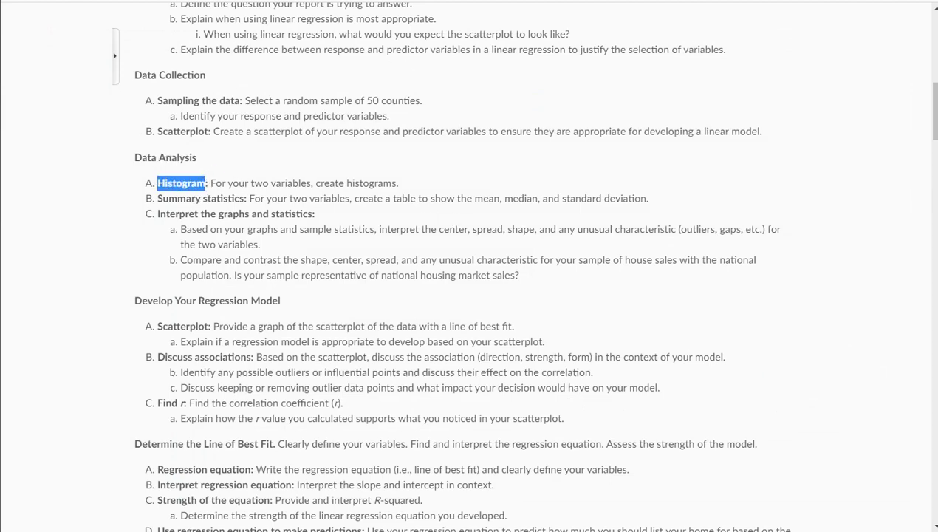
key(alt+Tab)
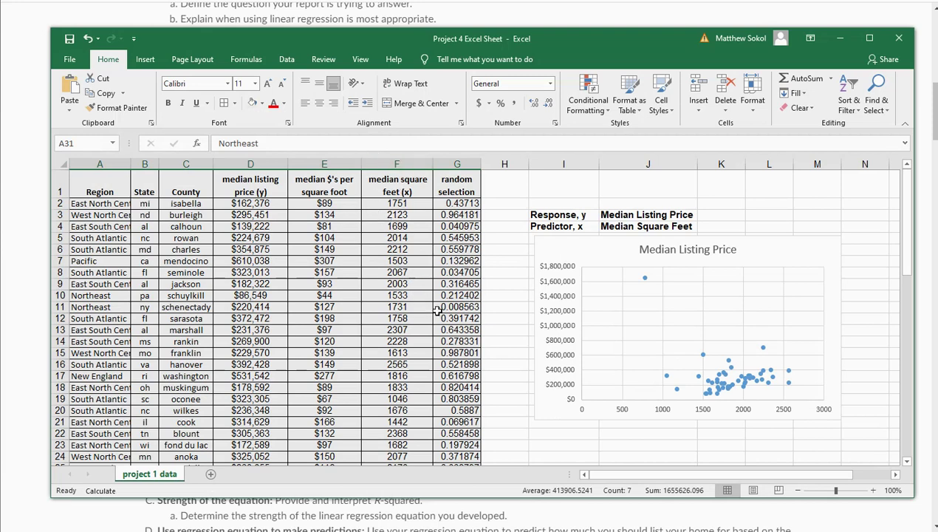
- Insert a histogram of column F from All Charts and move it below the scatterplot
click(384, 163)
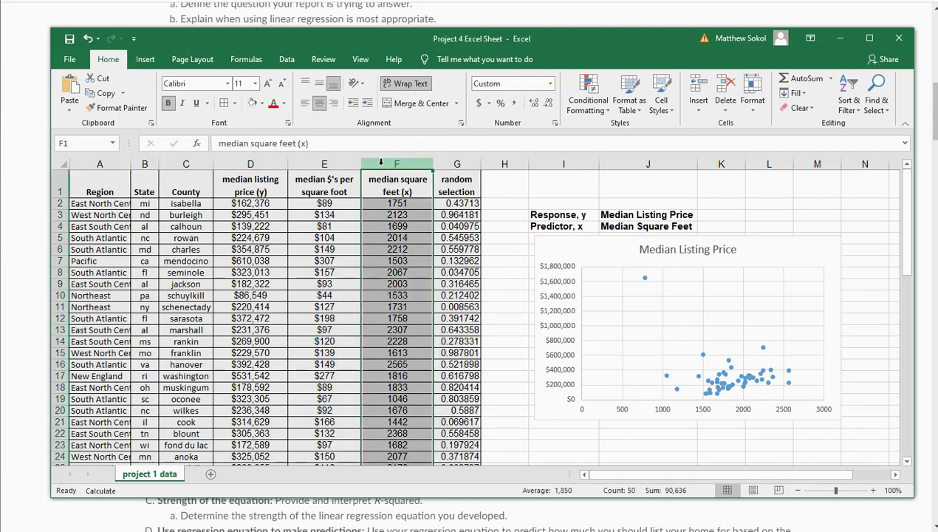
click(148, 59)
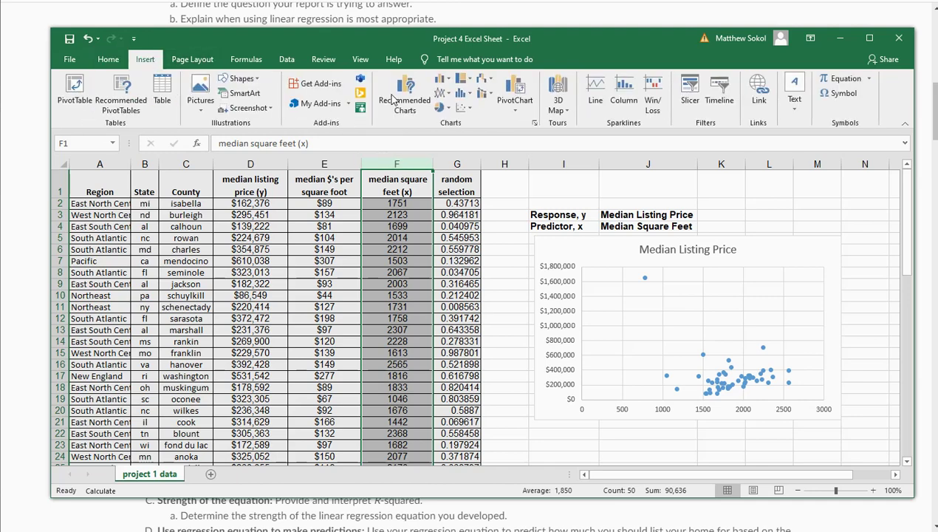
click(533, 124)
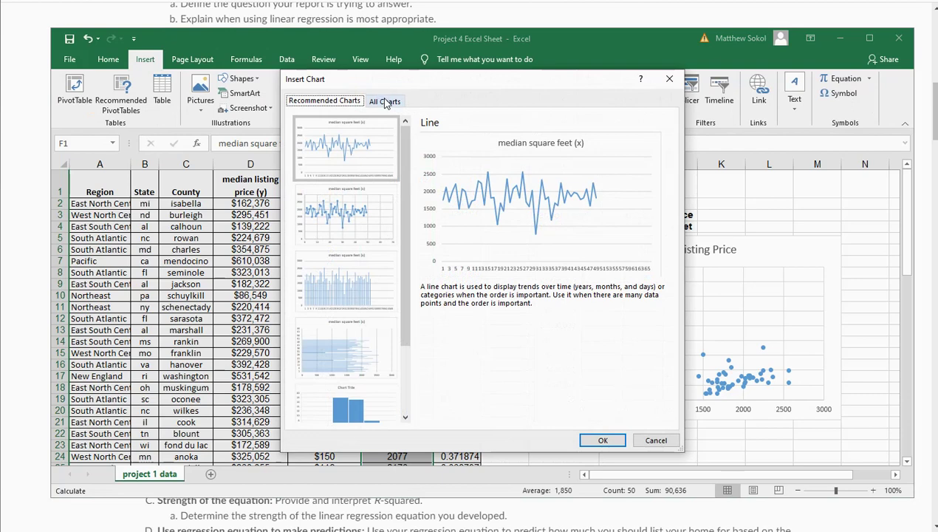
click(383, 102)
click(333, 322)
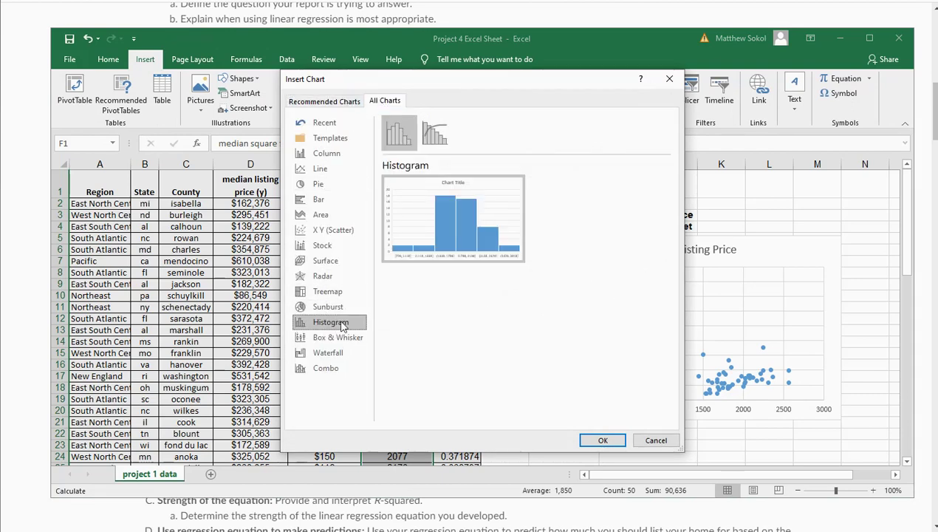
click(603, 440)
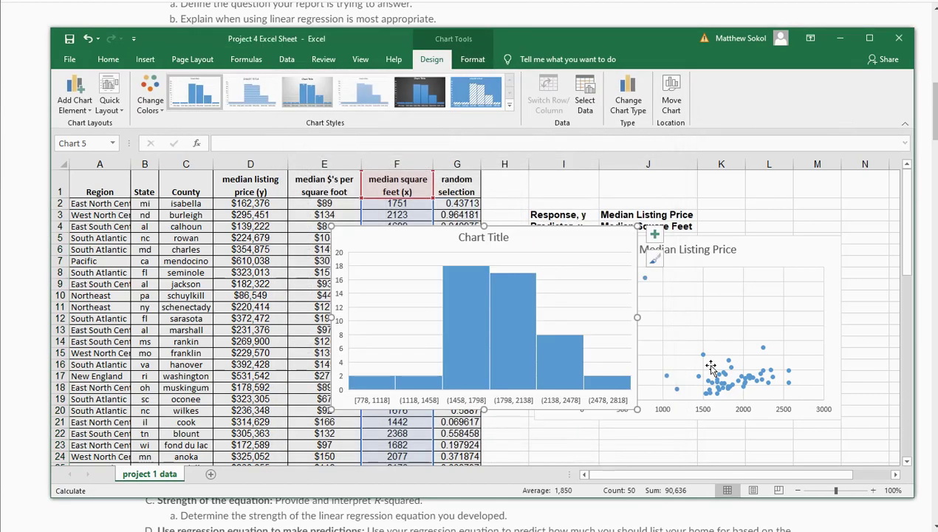
drag(555, 240, 750, 283)
scroll(709, 194, up, 1)
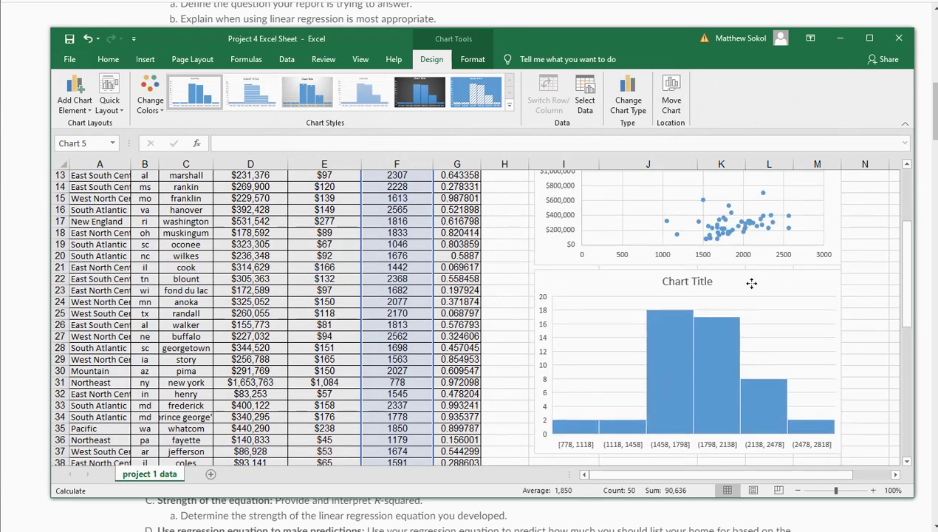
- Retitle the histogram 'Median Square Feet'
click(704, 280)
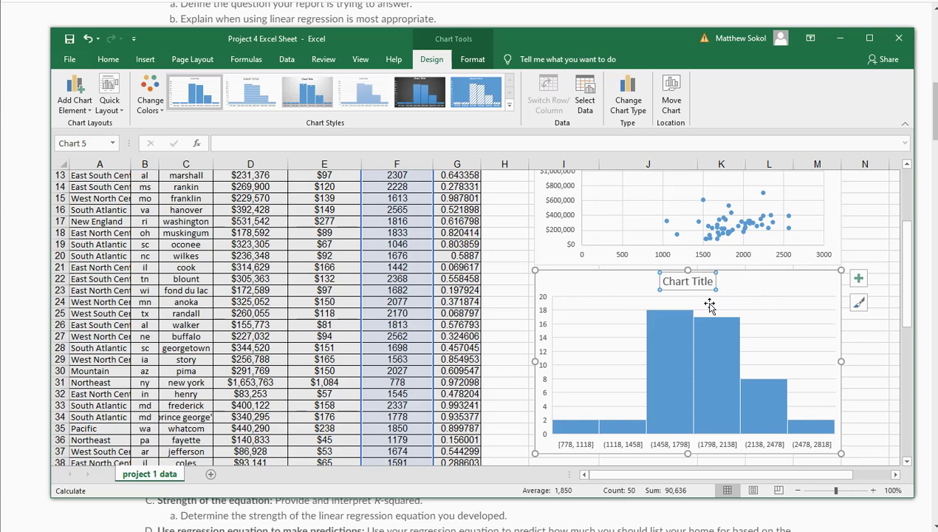
click(712, 282)
key(BackSpace)
key(BackSpace)
key(BackSpace)
key(BackSpace)
key(BackSpace)
key(BackSpace)
key(BackSpace)
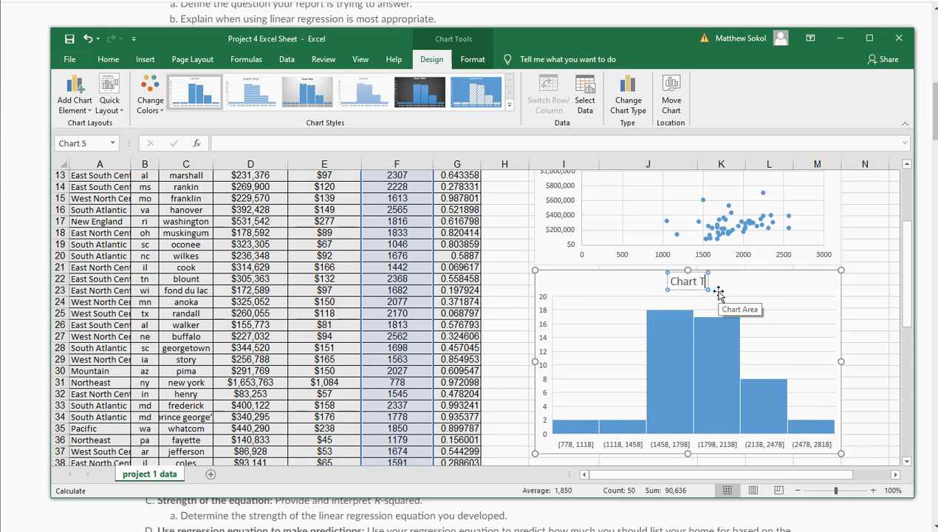
key(BackSpace)
key(BackSpace)
key(BackSpace)
key(BackSpace)
text(Me)
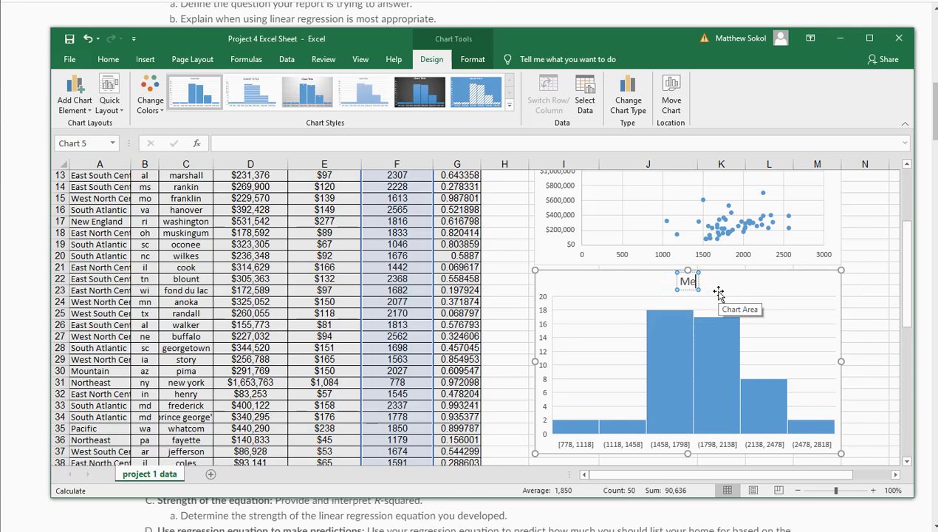
text(dian Square)
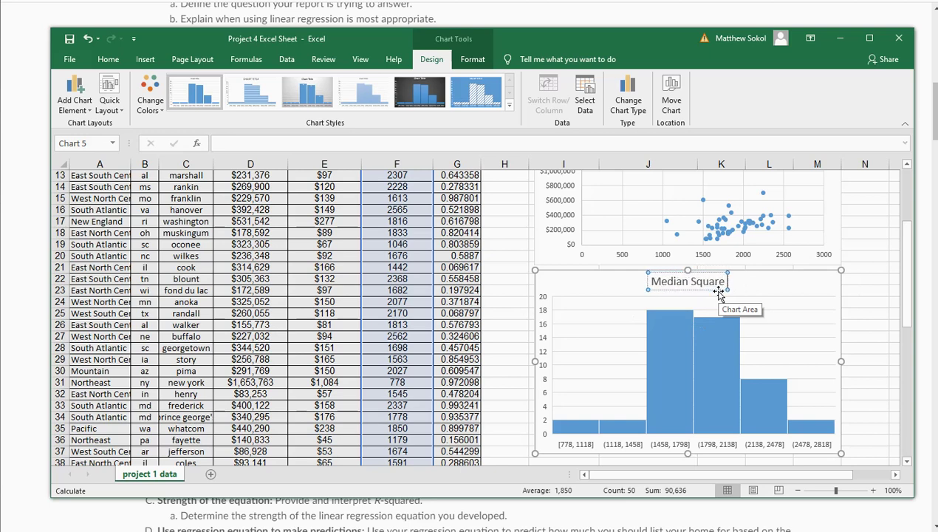
text( Feet)
click(572, 285)
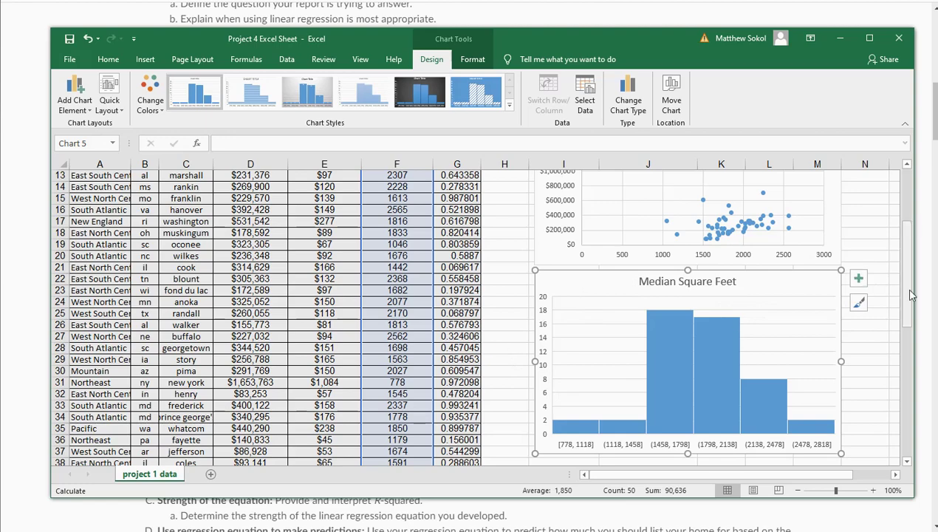
scroll(361, 250, up, 4)
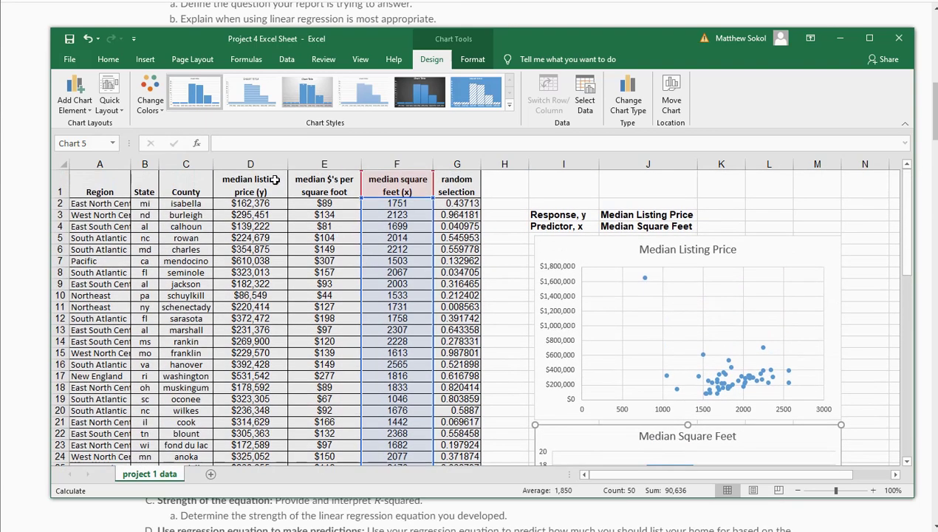
- Insert a histogram of the column D median listing price data from All Charts
click(485, 262)
click(232, 164)
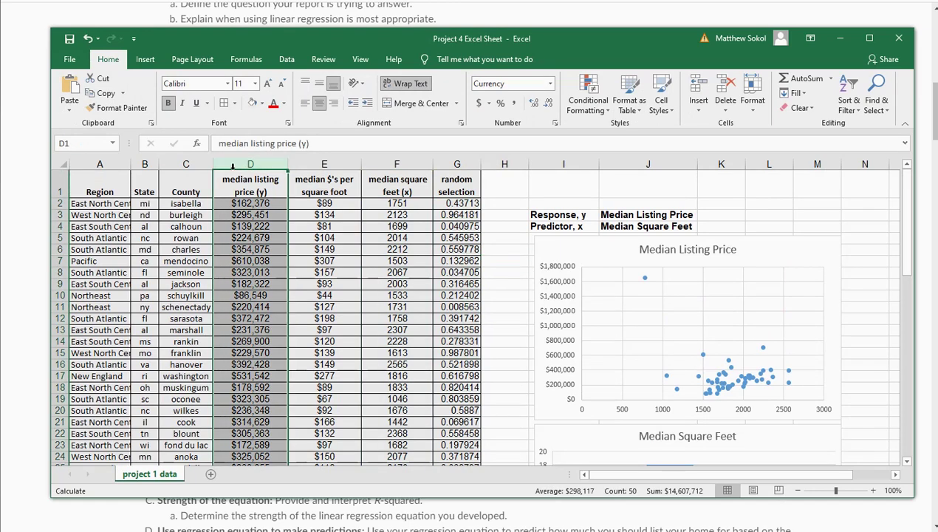
click(145, 59)
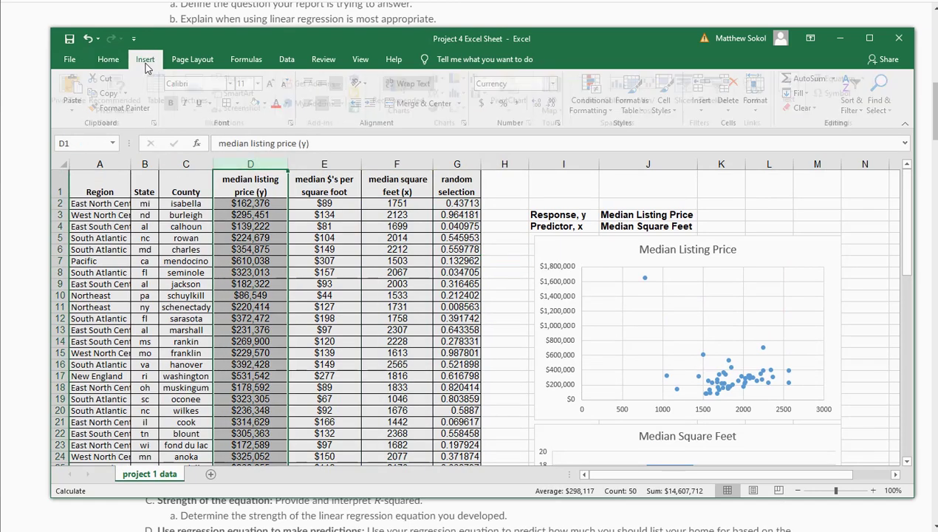
click(534, 122)
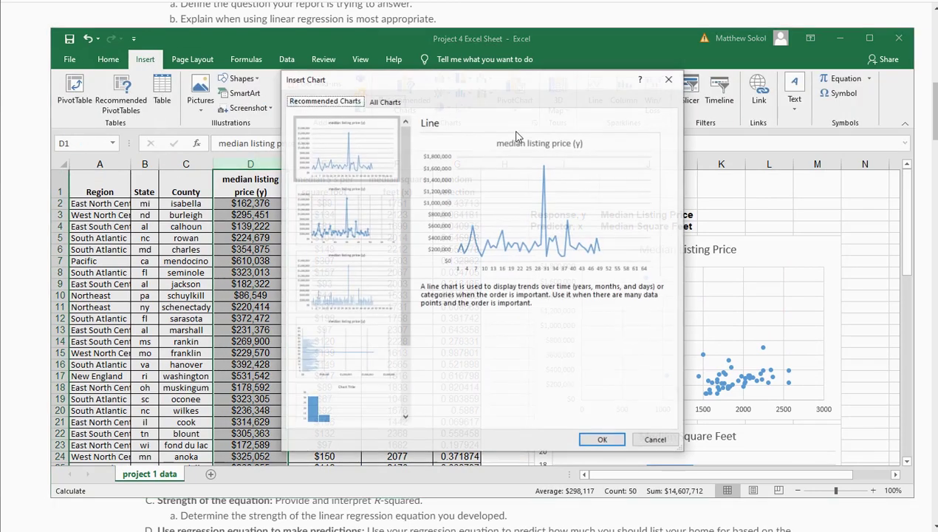
click(380, 104)
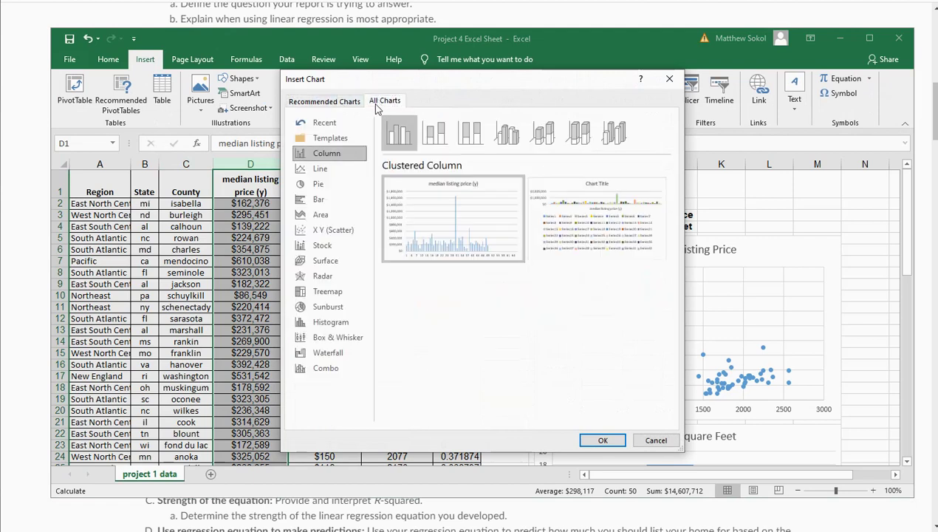
click(330, 322)
mouse_move(421, 252)
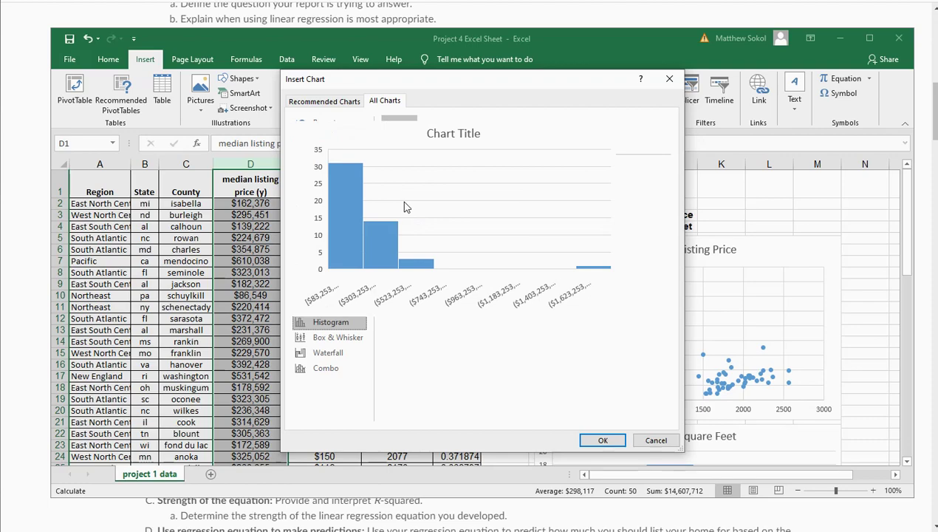
click(603, 441)
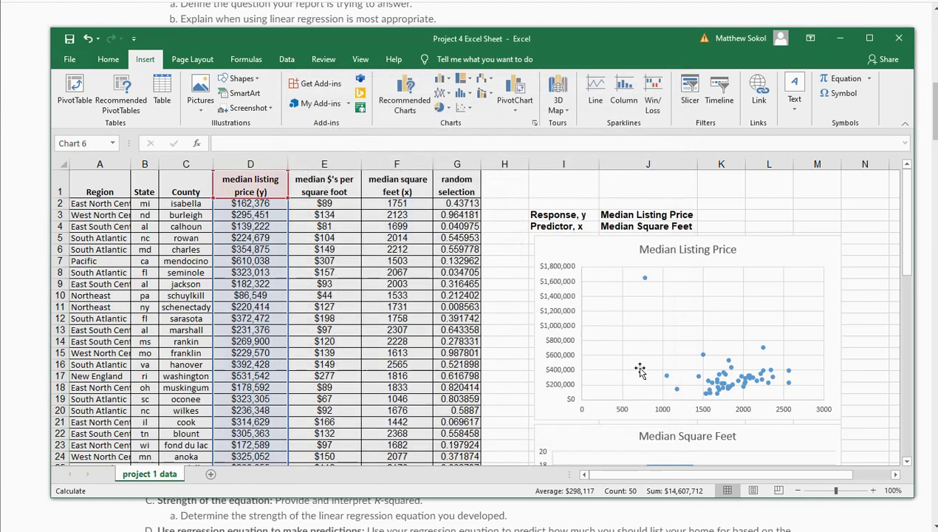
- Drag the new histogram down below the Median Square Feet histogram
scroll(560, 224, down, 1)
drag(559, 224, 731, 401)
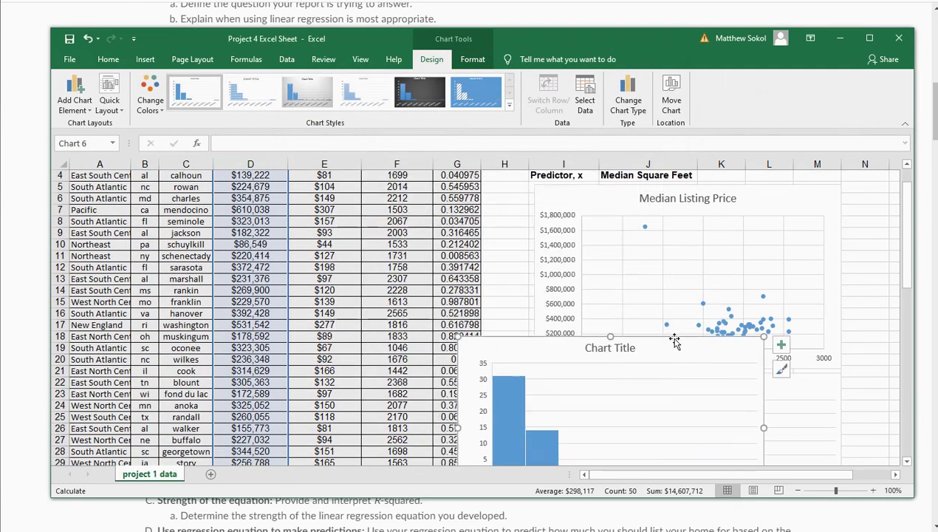
scroll(670, 339, down, 3)
drag(650, 245, 721, 334)
scroll(720, 334, down, 5)
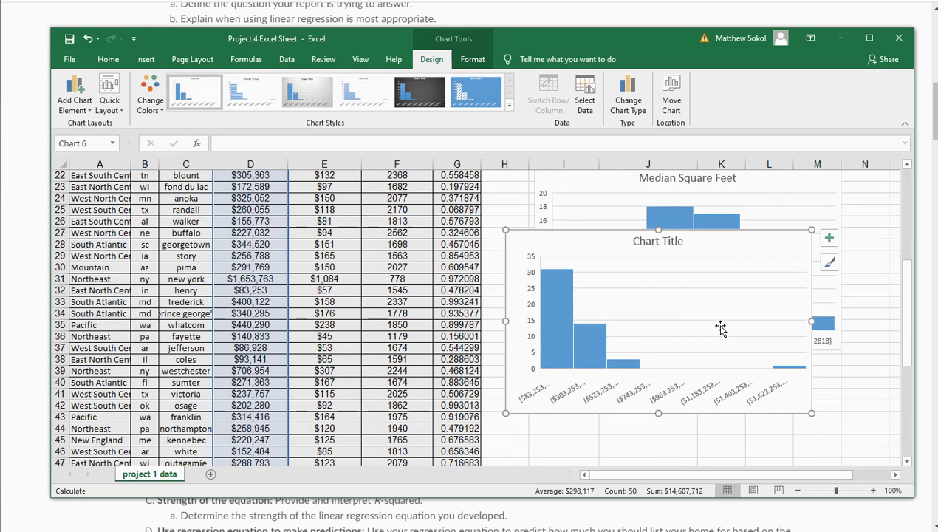
drag(714, 177, 734, 302)
- Retitle the second histogram 'Median Listing Price'
click(708, 295)
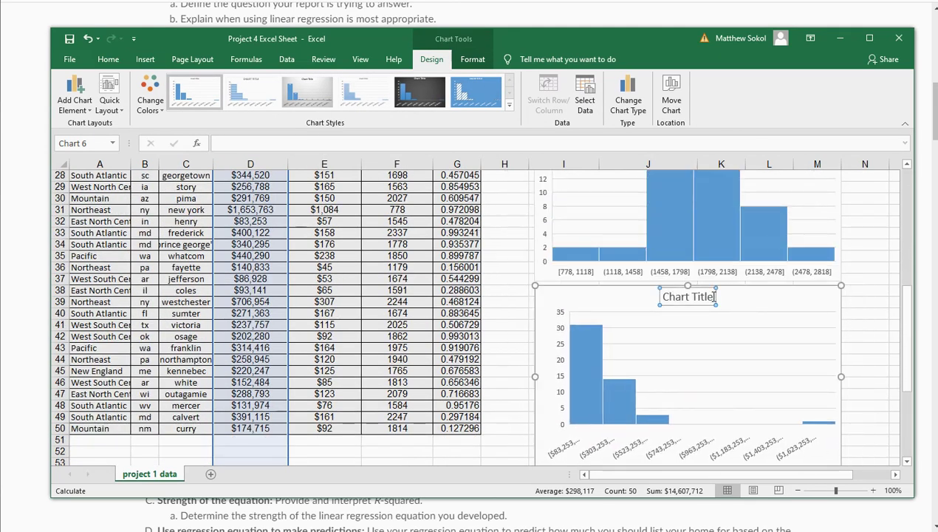
key(BackSpace)
key(BackSpace)
key(BackSpace)
key(BackSpace)
key(BackSpace)
key(BackSpace)
key(BackSpace)
key(BackSpace)
key(BackSpace)
key(BackSpace)
key(BackSpace)
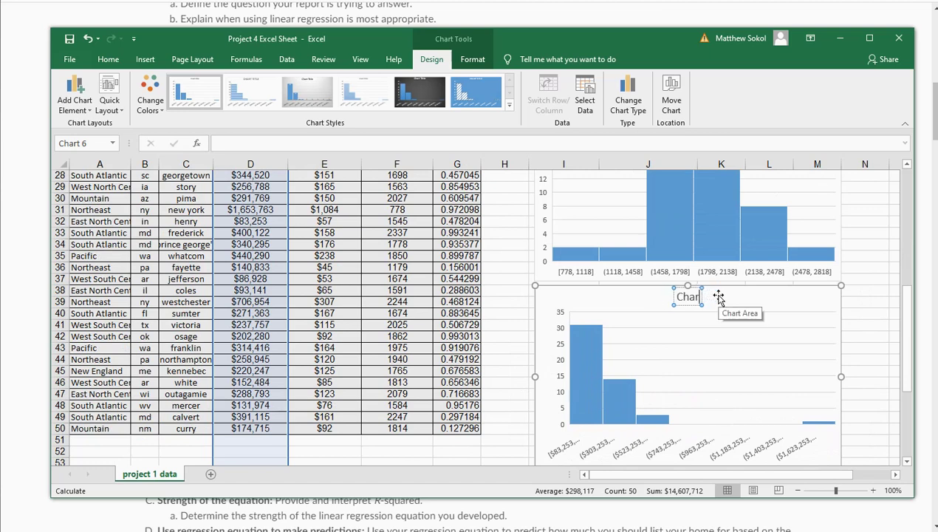
text(Median Listing Price)
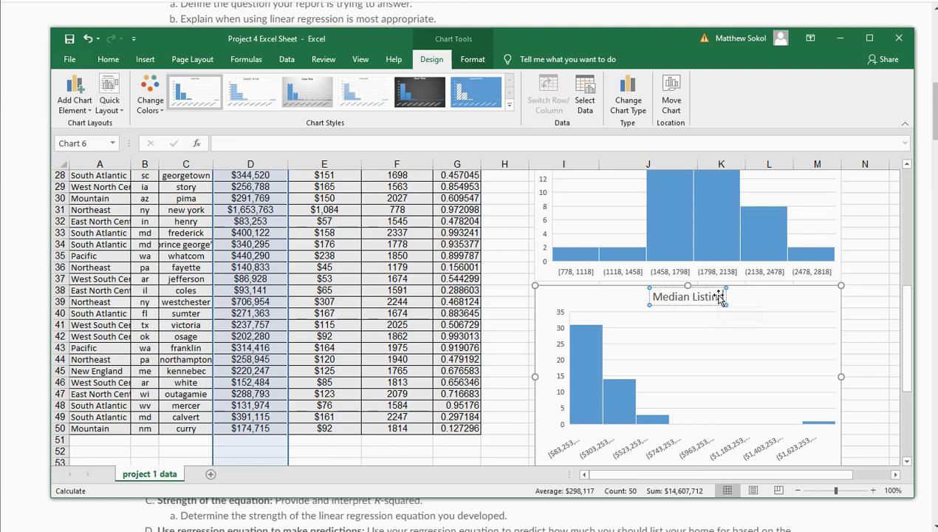
key(Return)
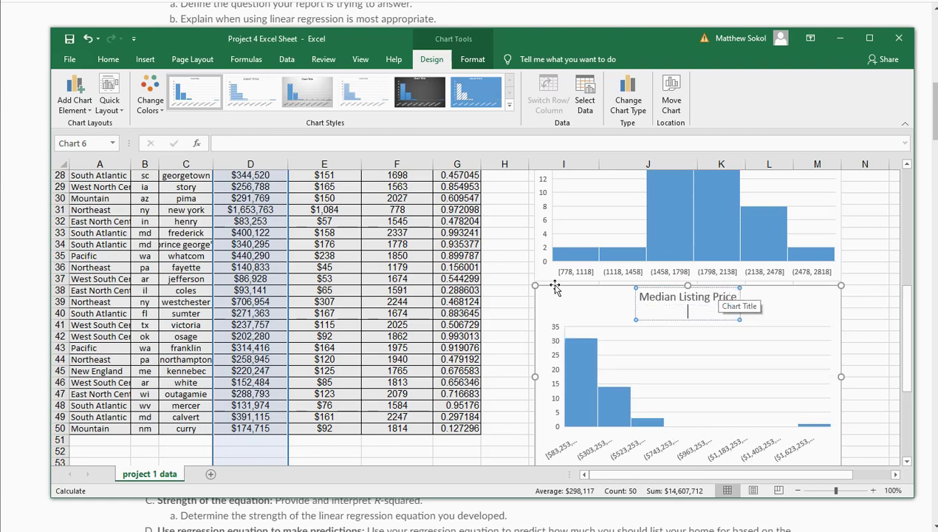
key(BackSpace)
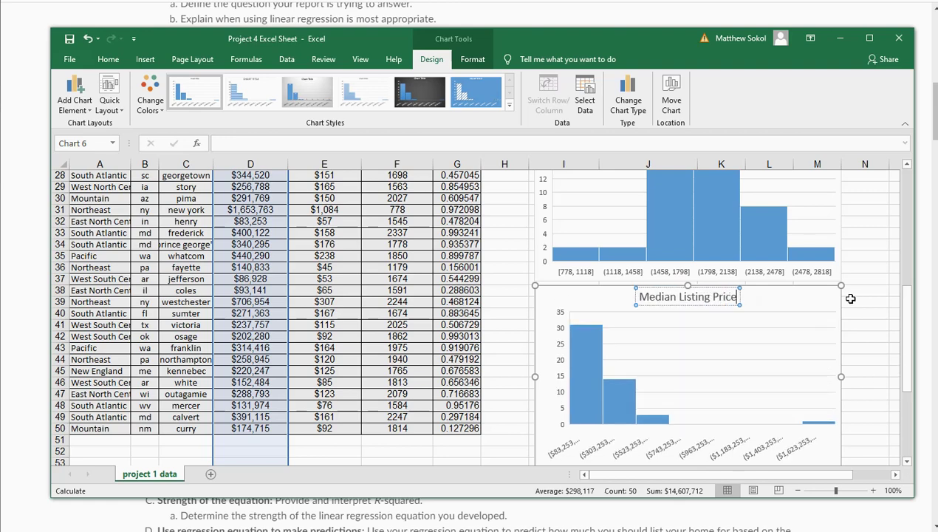
click(851, 292)
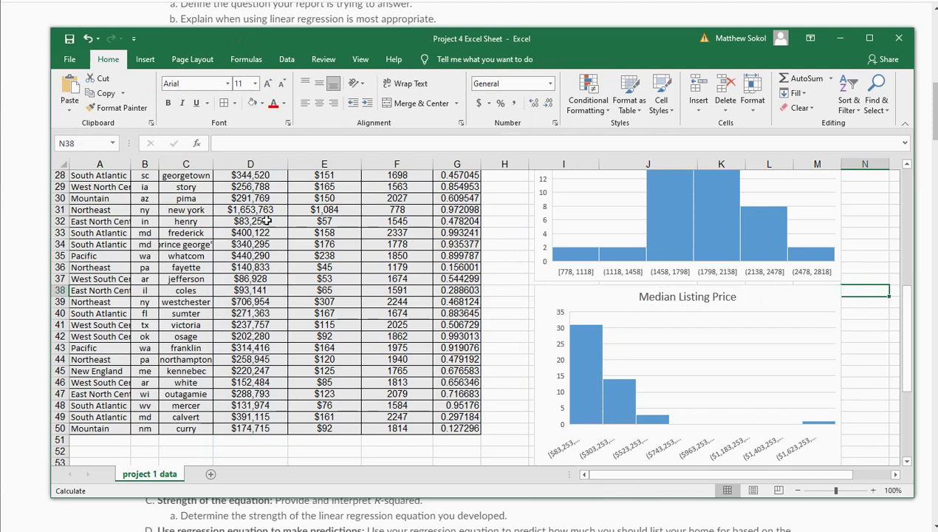
- Clear the D31 outlier, then undo to restore the $1,653,763 listing price
drag(244, 207, 268, 211)
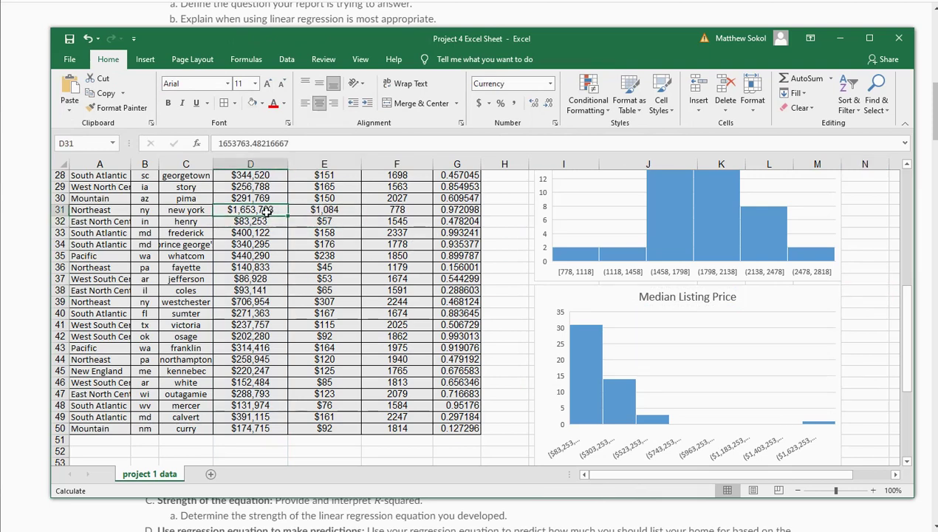
key(Delete)
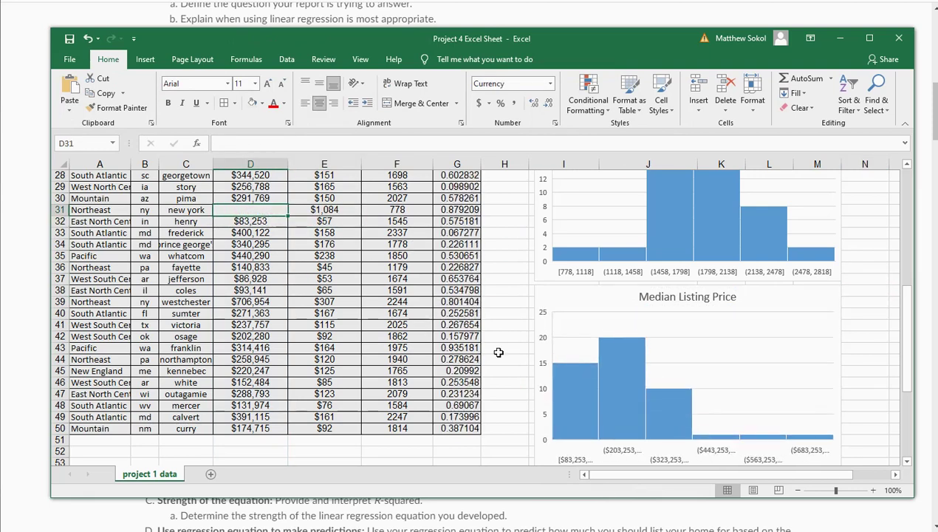
click(87, 38)
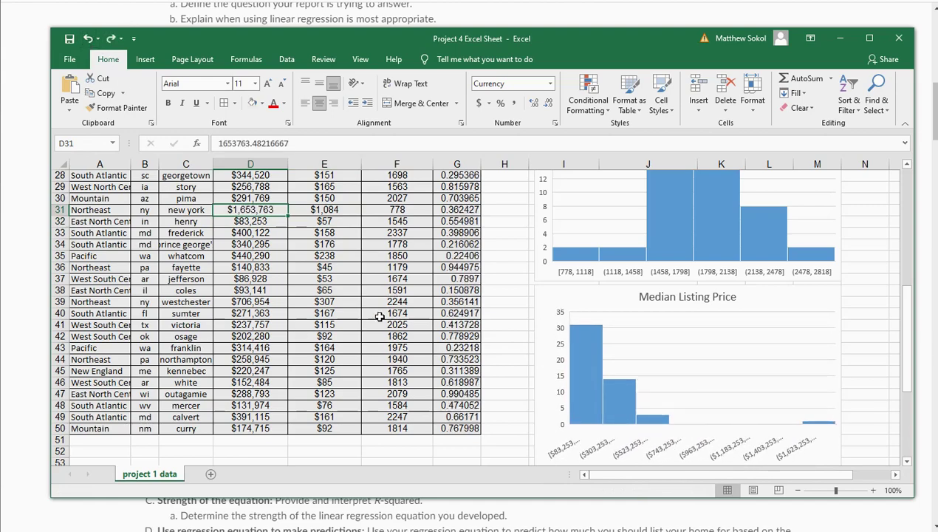
click(502, 334)
scroll(502, 334, up, 9)
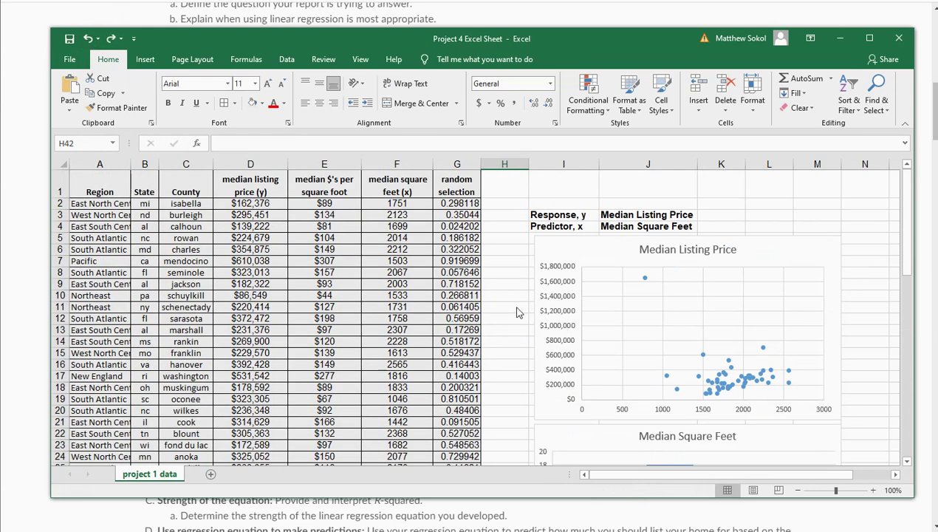
click(23, 73)
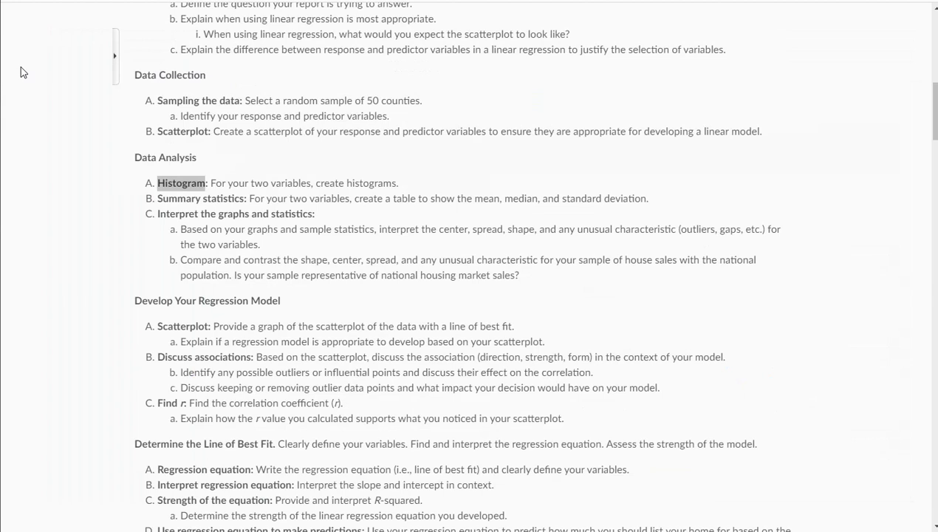
click(310, 184)
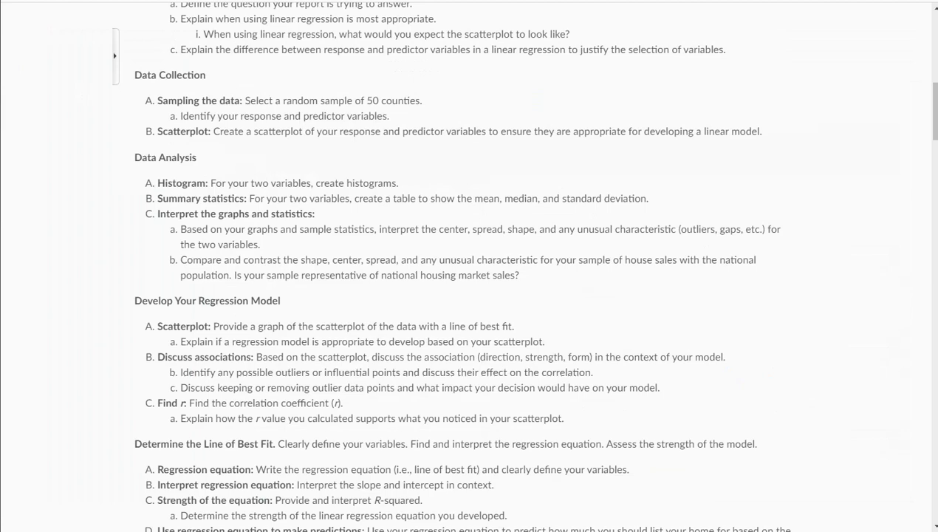
key(alt+Tab)
click(896, 477)
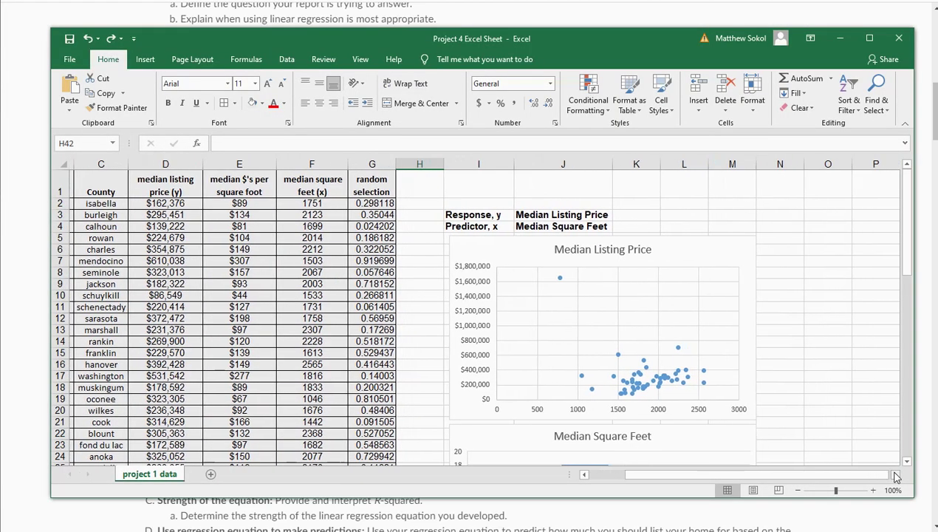
- Enter the Median Square Feet heading in O3 with Mean, Median, Standard Deviation below, and autofit column O
click(897, 476)
click(896, 477)
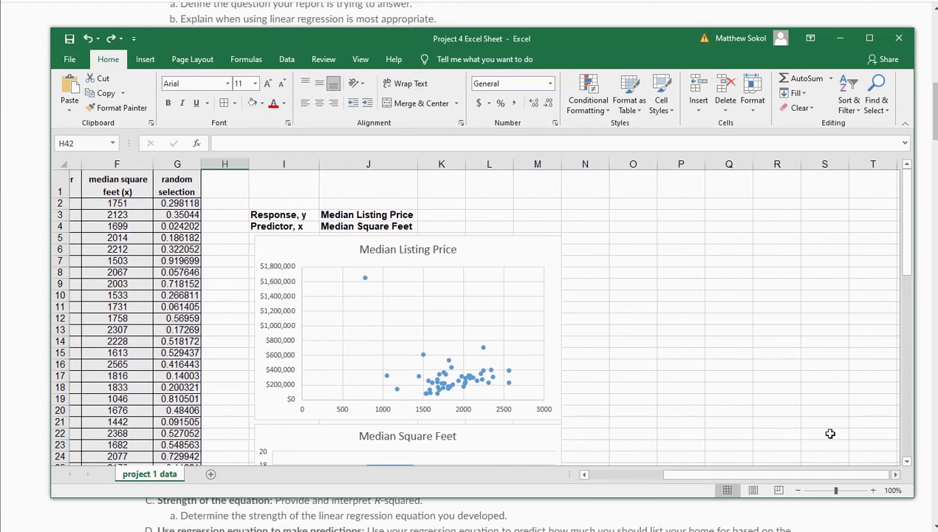
click(622, 216)
text(Medi)
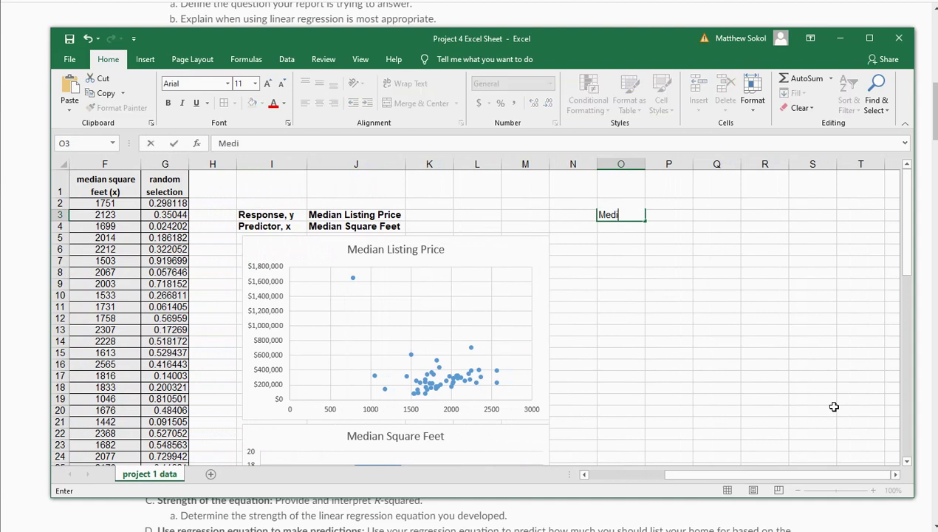
text(an Litin)
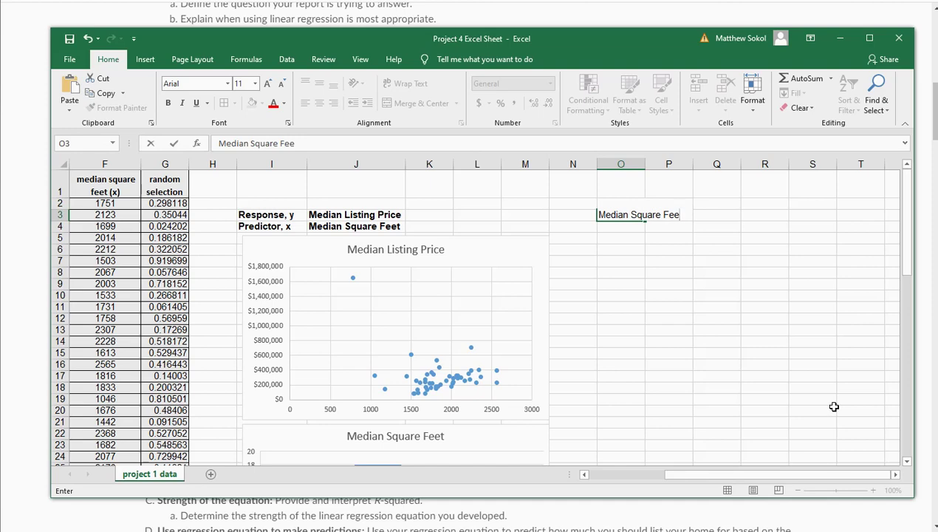
text(t)
key(Return)
text(Mean)
key(Escape)
key(Down)
text(M)
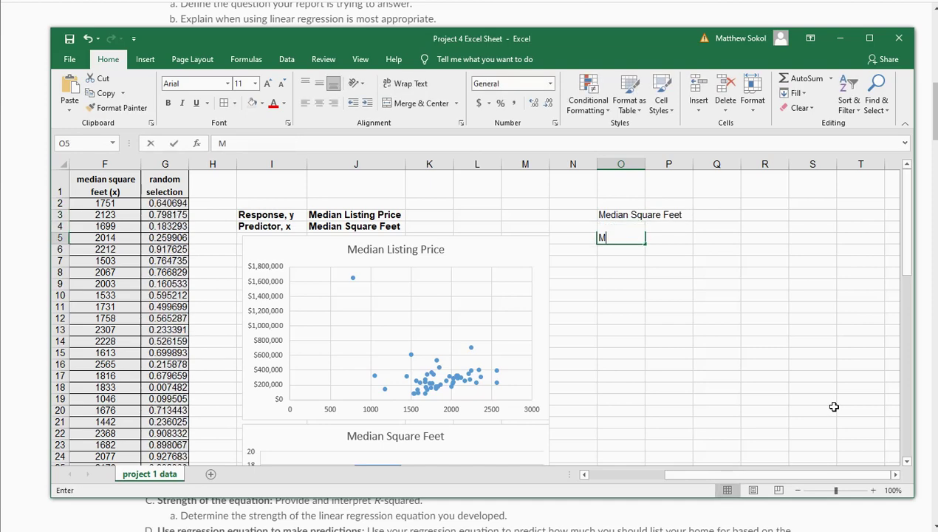
text(edian=)
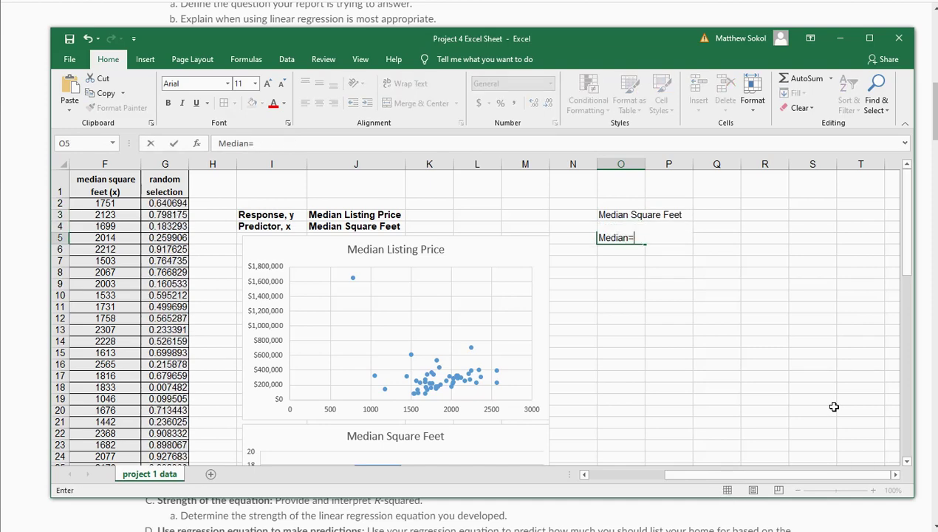
key(Escape)
key(Down)
text(St)
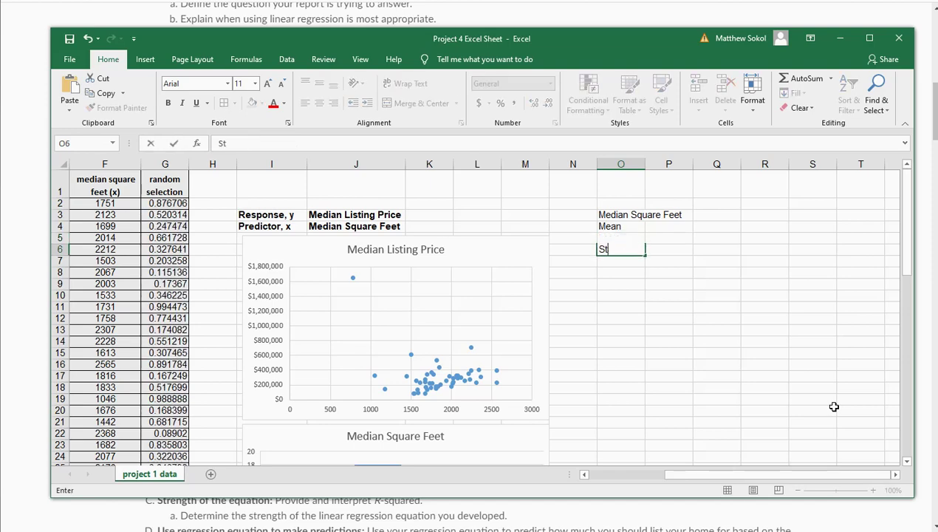
text(andard Deviation)
key(Return)
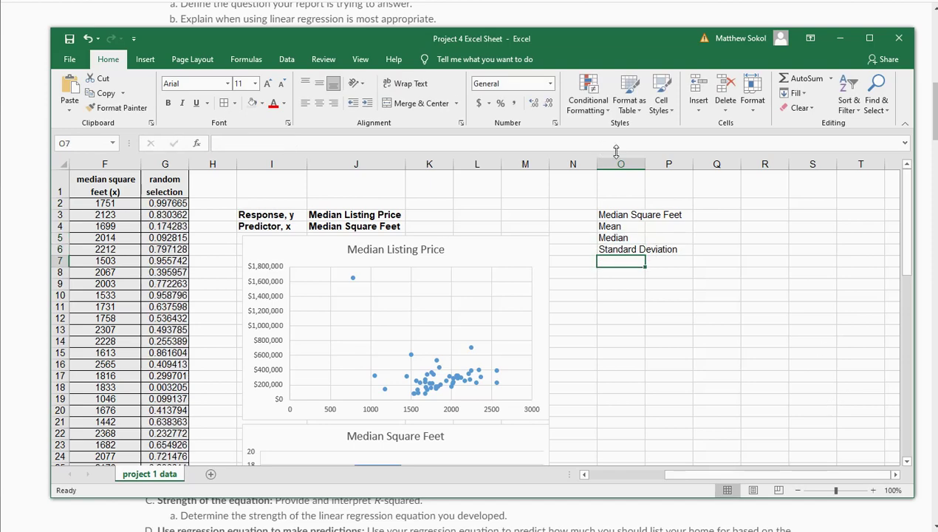
double_click(645, 164)
- Add the Median Listing Price heading in O8 and copy the three statistic labels into O9:O11
click(628, 273)
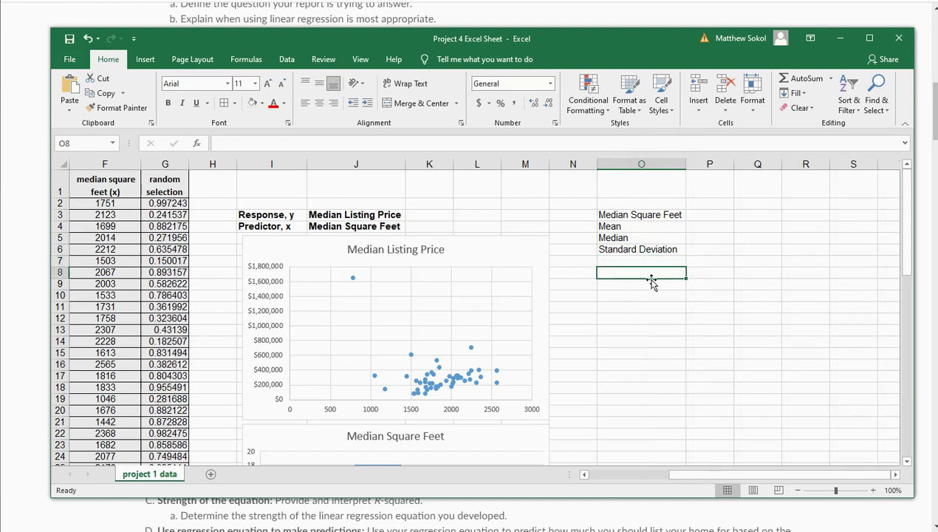
text(Median Listing)
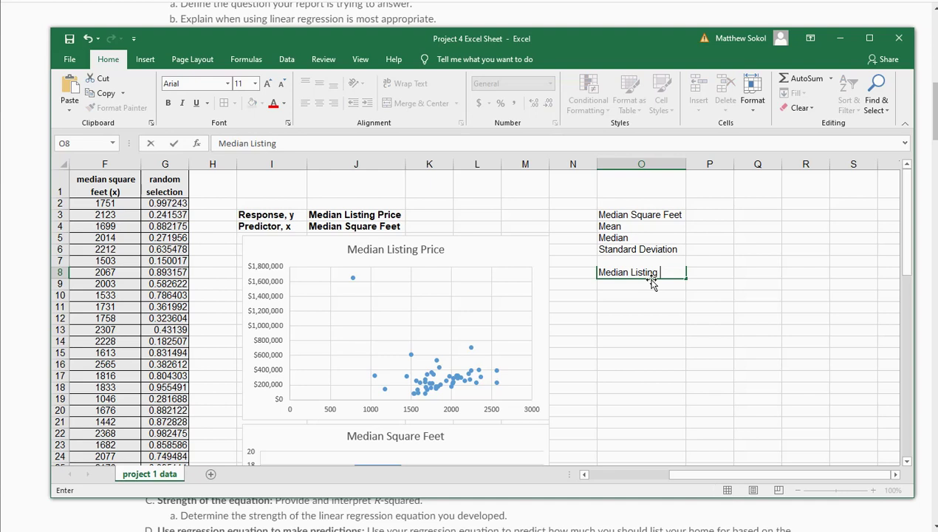
text( Price)
key(Return)
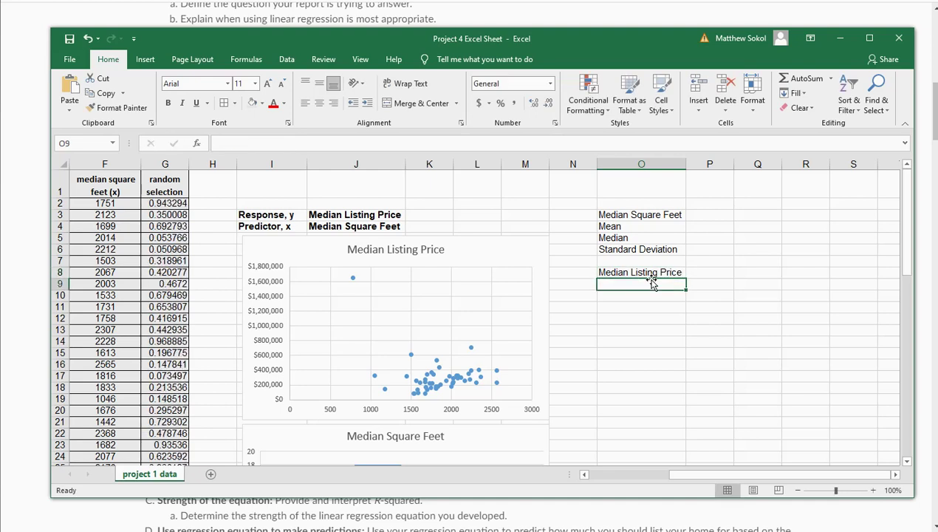
drag(622, 226, 626, 246)
key(ctrl+c)
click(614, 284)
key(ctrl+v)
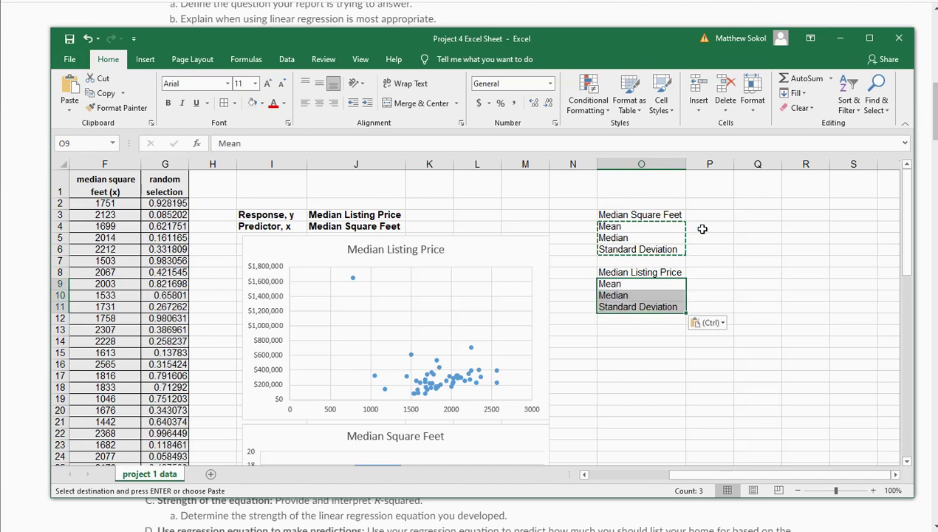
click(721, 229)
- Enter =AVERAGE(F2:F50) in P4, giving a mean of 1850
key(Escape)
text(=aver)
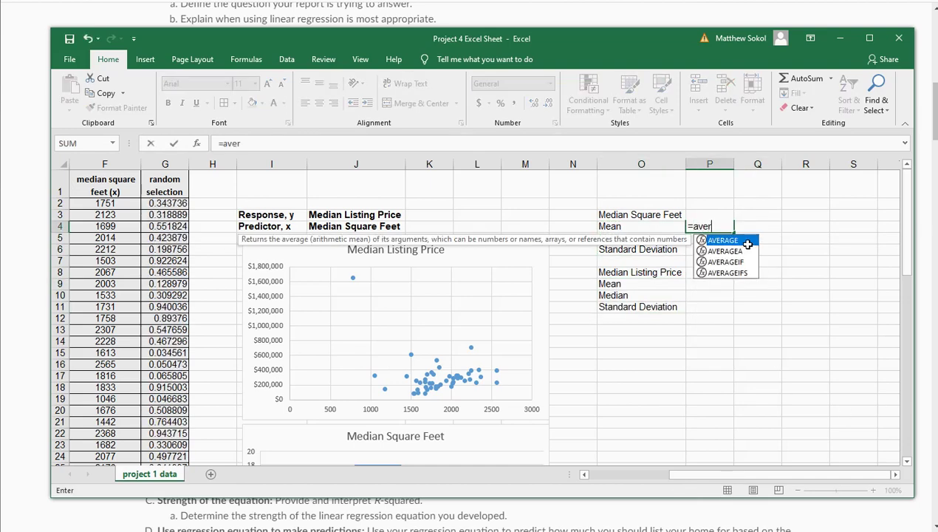
text(age()
drag(697, 476, 616, 477)
click(397, 203)
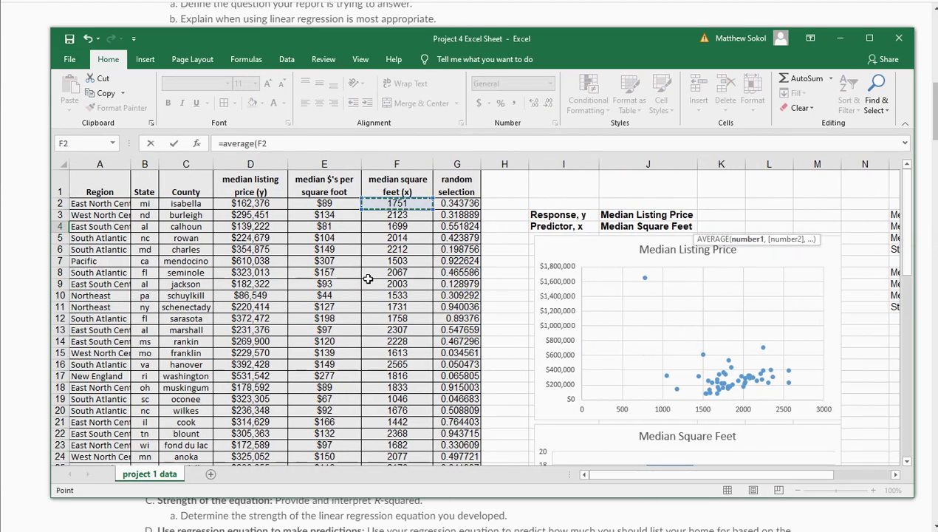
scroll(362, 277, down, 9)
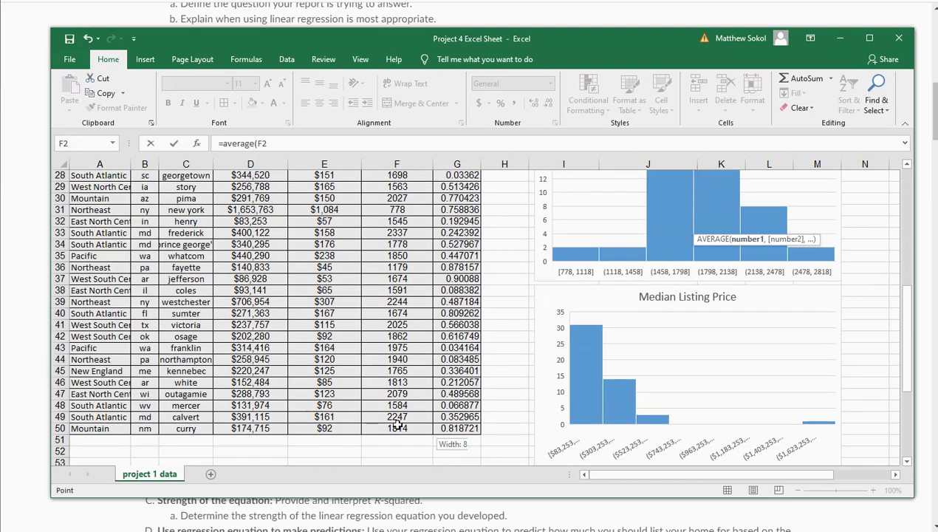
shift+click(397, 426)
key(Return)
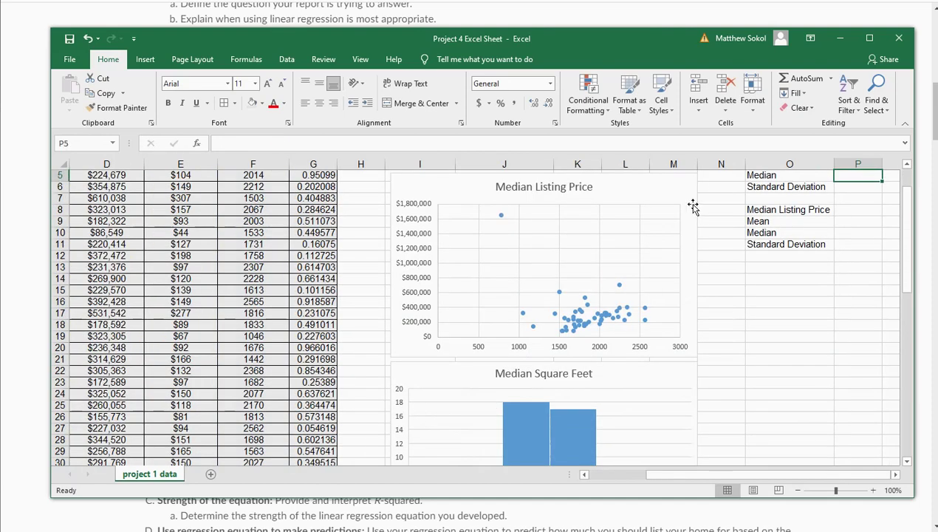
scroll(693, 207, up, 2)
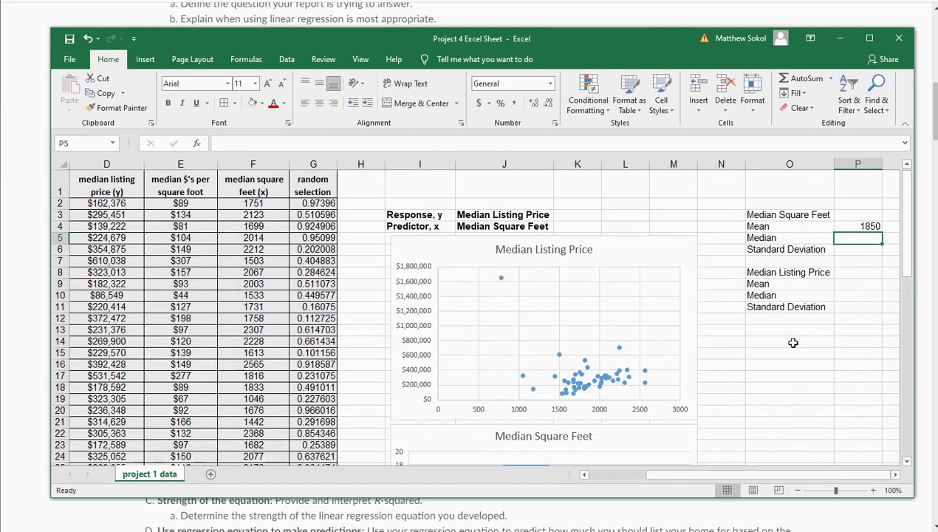
click(854, 226)
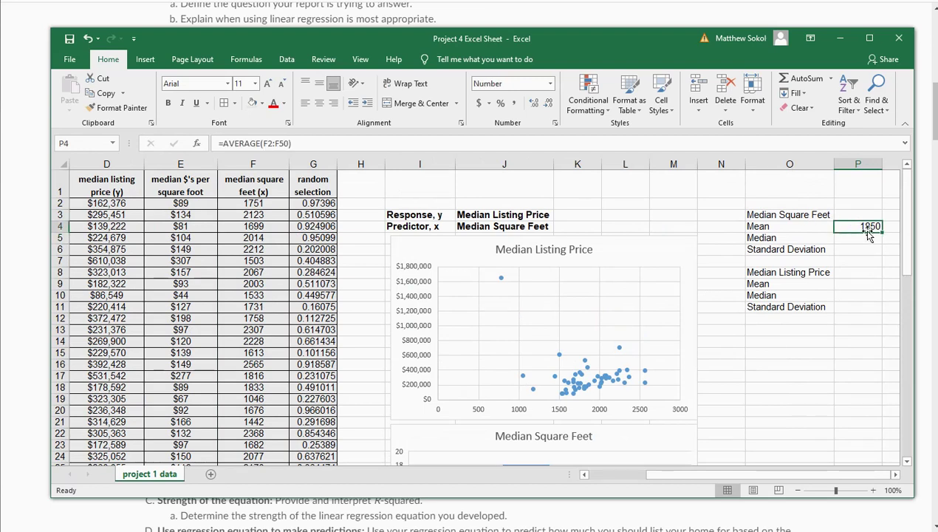
- Enter =MEDIAN(F2:F50) in P5, giving a median of 1814
click(842, 238)
text(=median()
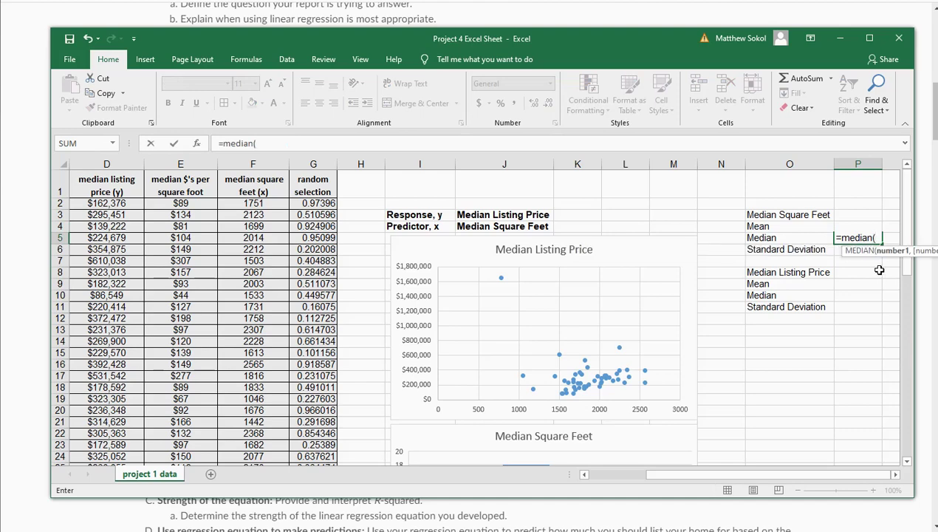
click(243, 202)
scroll(246, 369, down, 7)
scroll(246, 371, down, 2)
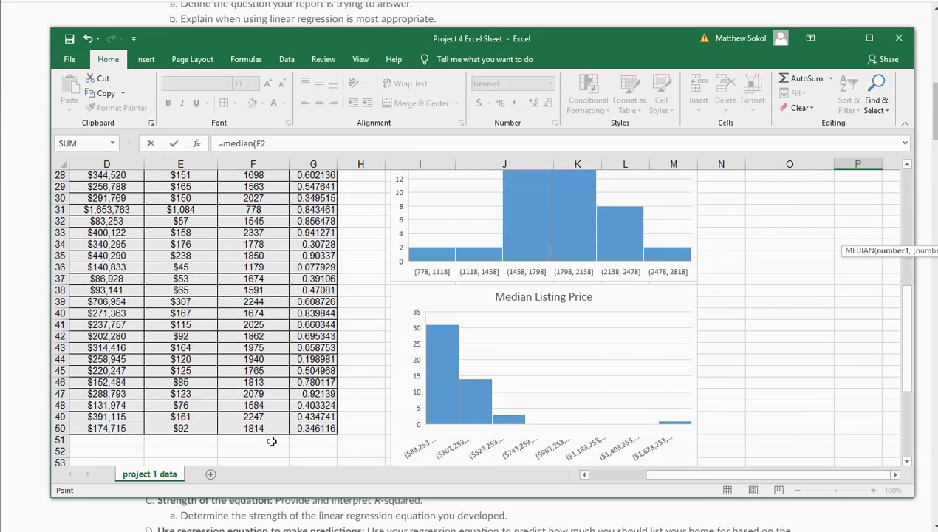
shift+click(268, 436)
key(Return)
scroll(268, 432, up, 6)
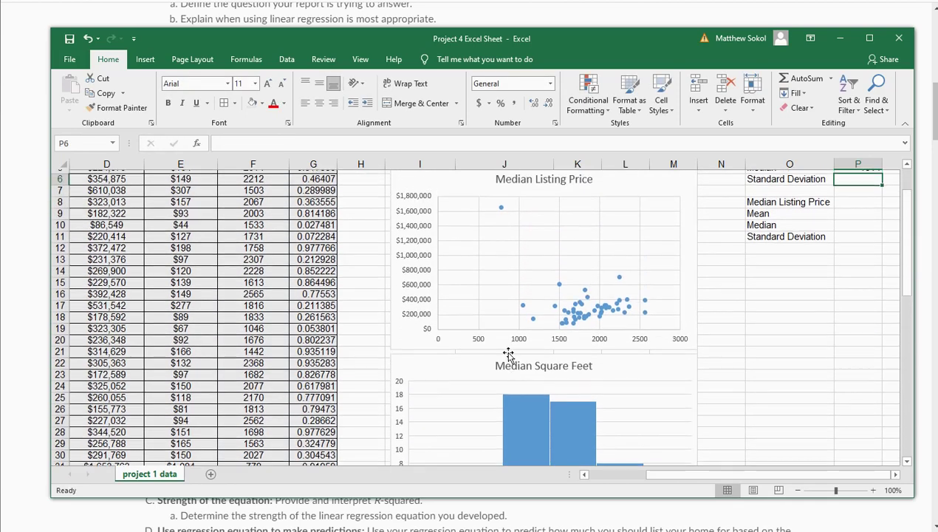
click(872, 238)
click(872, 230)
click(848, 248)
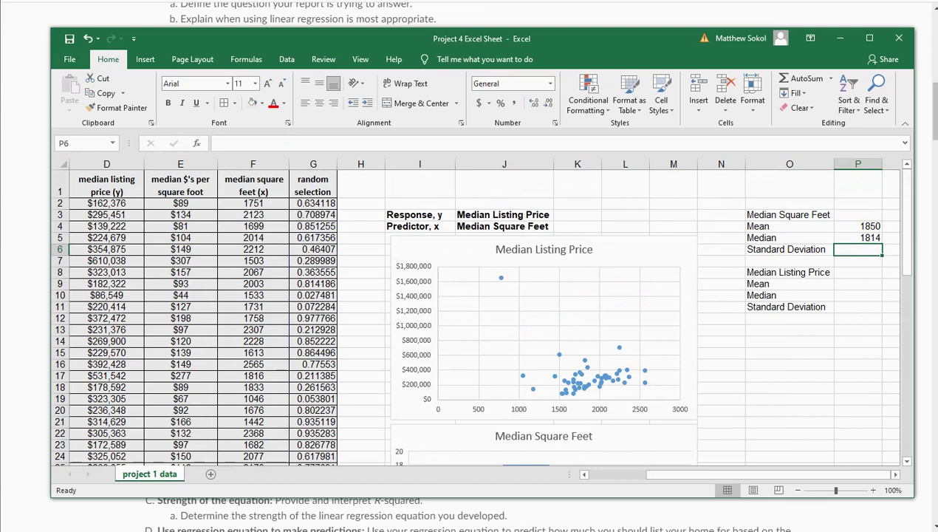
- Enter =STDEV.S(F2:F50) in P6 for the square-feet standard deviation
text(=st)
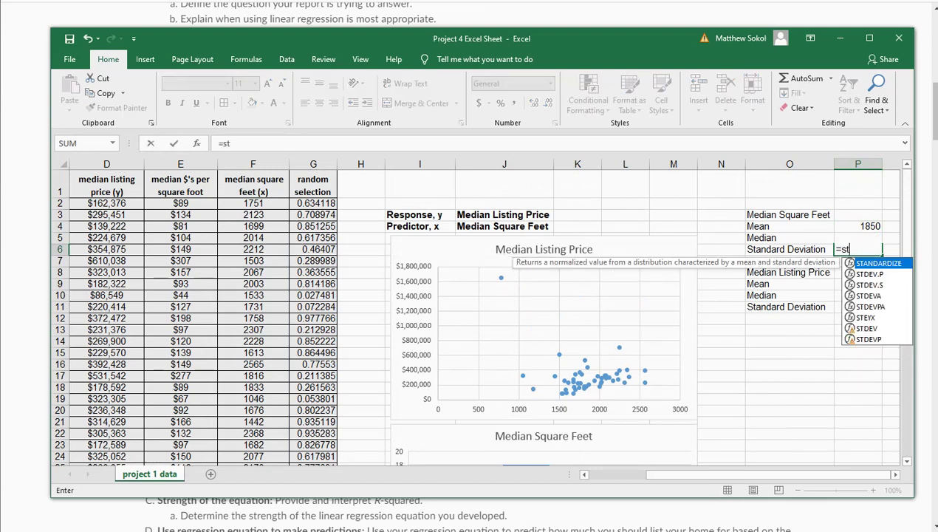
text(dev)
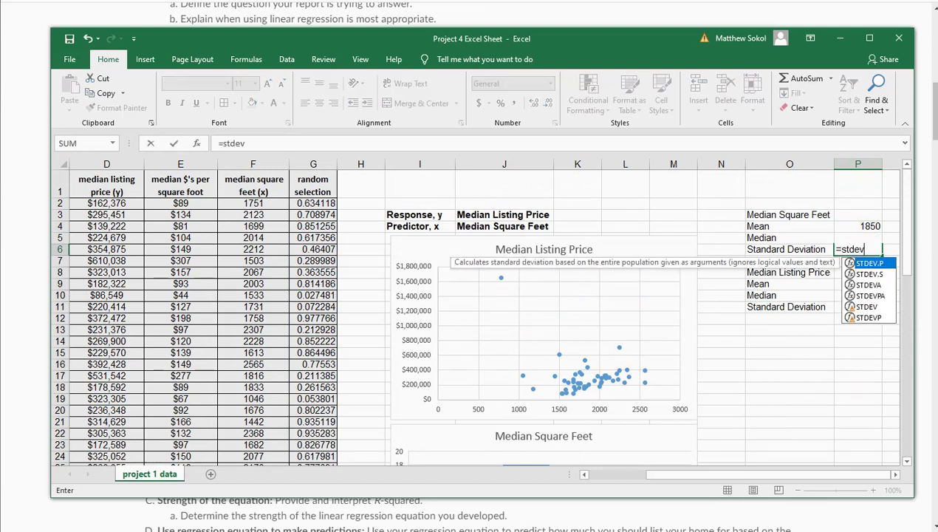
text(.s()
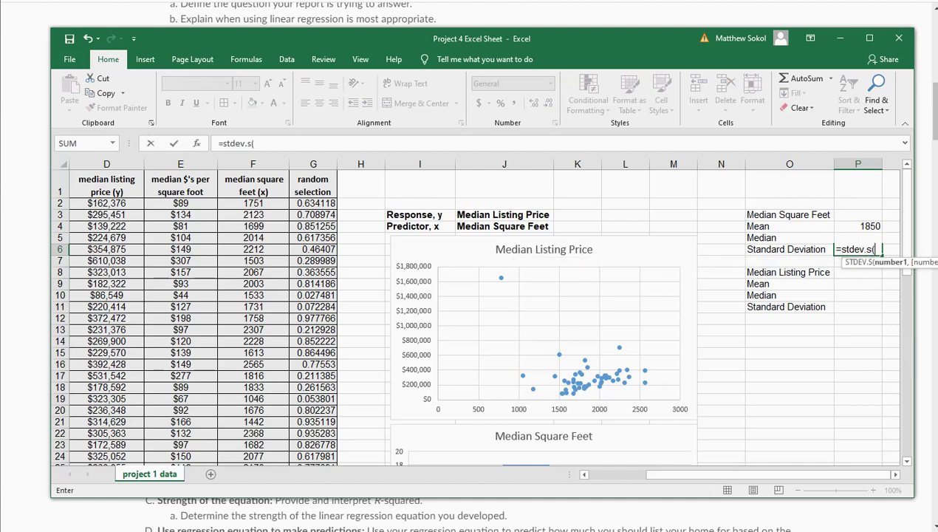
click(254, 203)
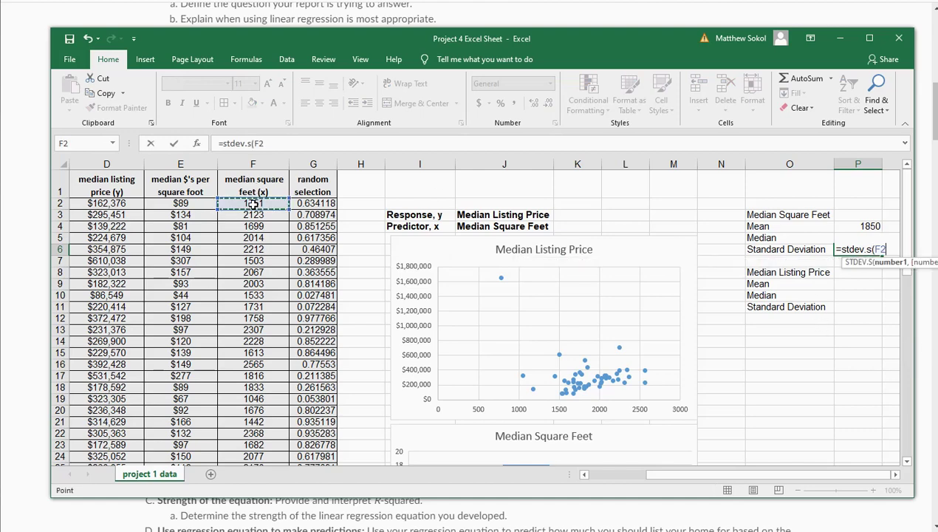
scroll(238, 247, down, 2)
scroll(238, 252, down, 7)
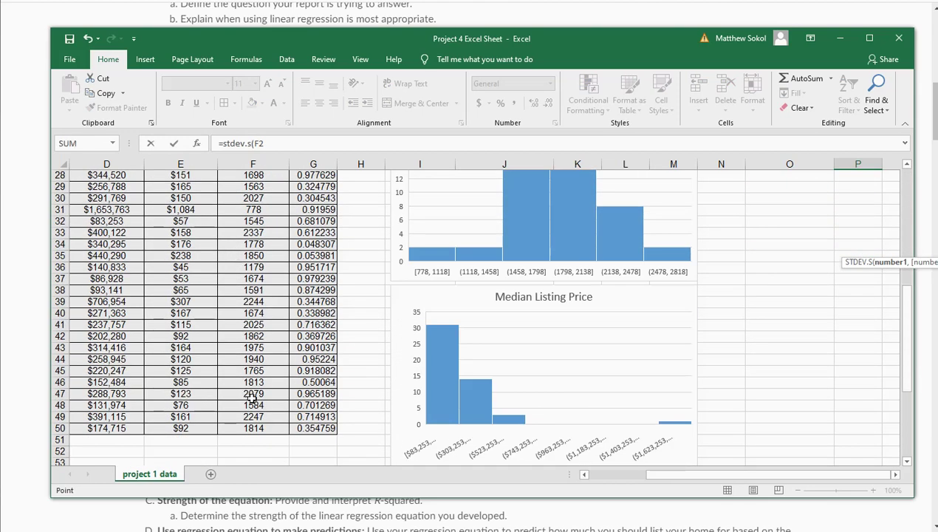
shift+click(253, 429)
key(Return)
- Reduce P6 to one decimal place so it shows 353.6
scroll(677, 411, up, 2)
click(835, 250)
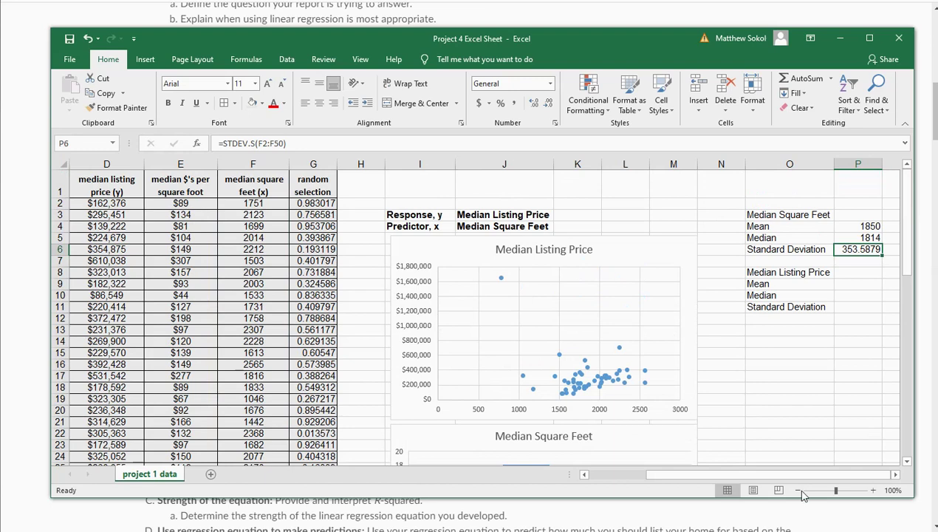
click(548, 105)
click(548, 105)
click(548, 105)
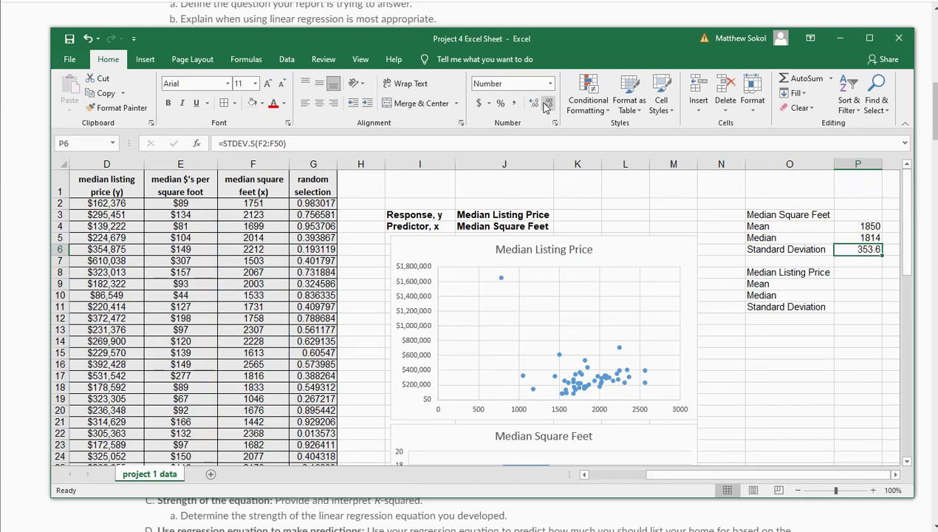
click(840, 283)
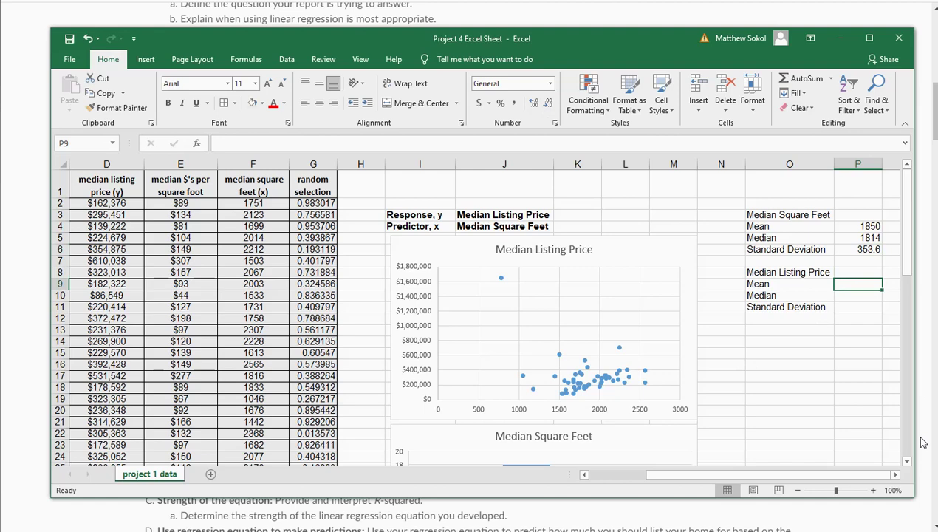
- Enter =AVERAGE(D2:D50) in P9 for a listing-price mean of $298,117
text(=average()
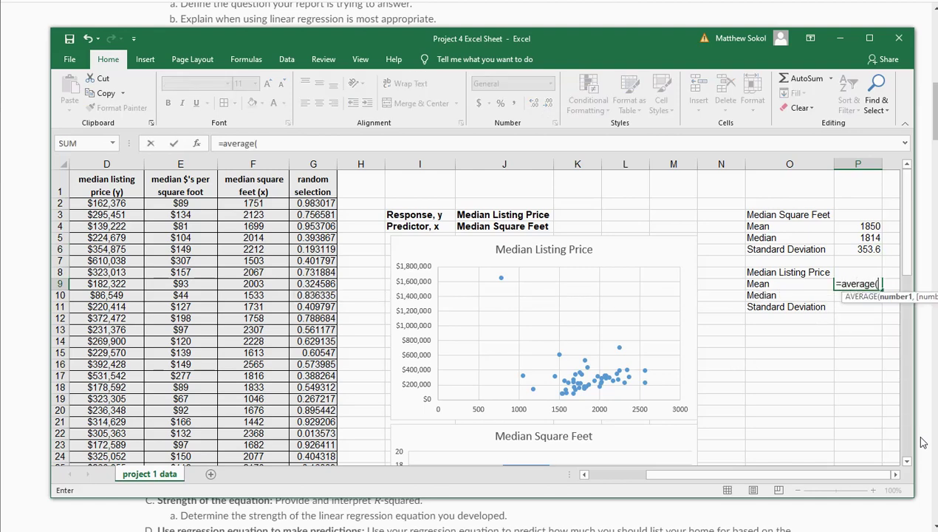
scroll(646, 476, left, 3)
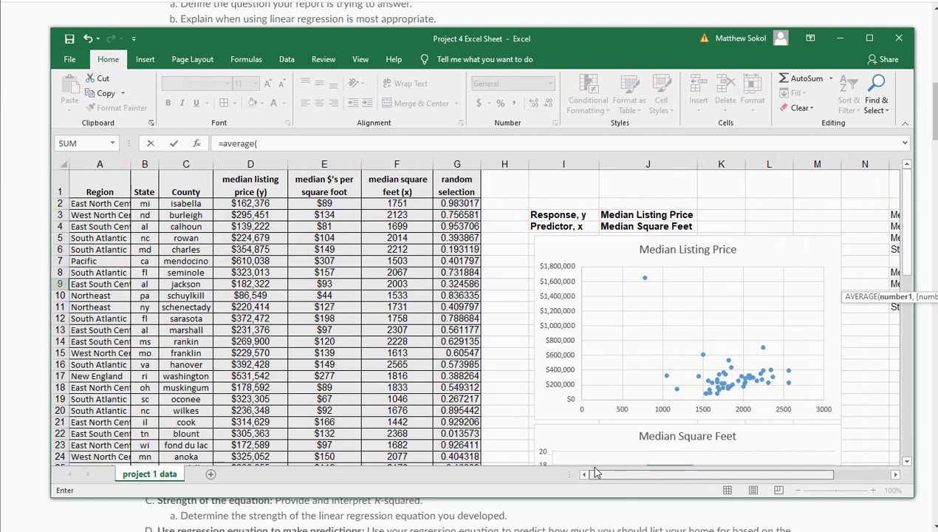
click(253, 201)
scroll(259, 333, down, 11)
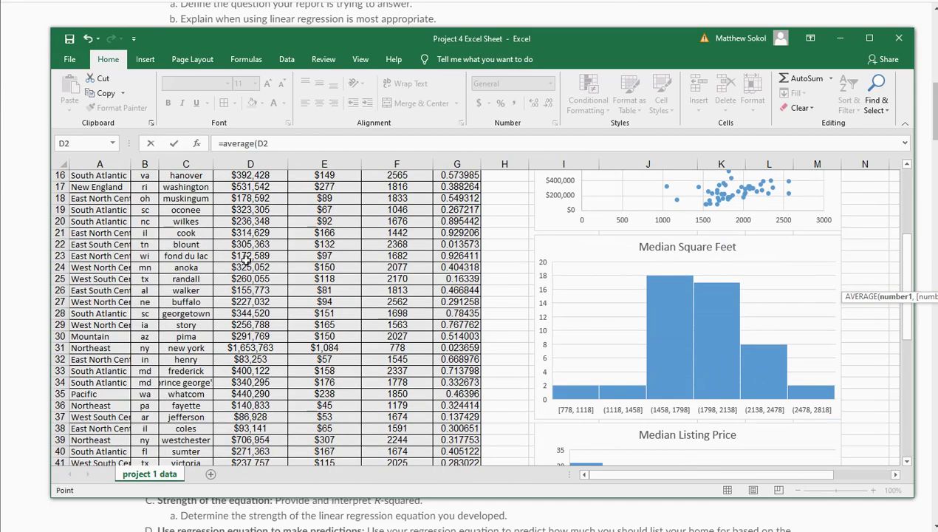
shift+click(262, 367)
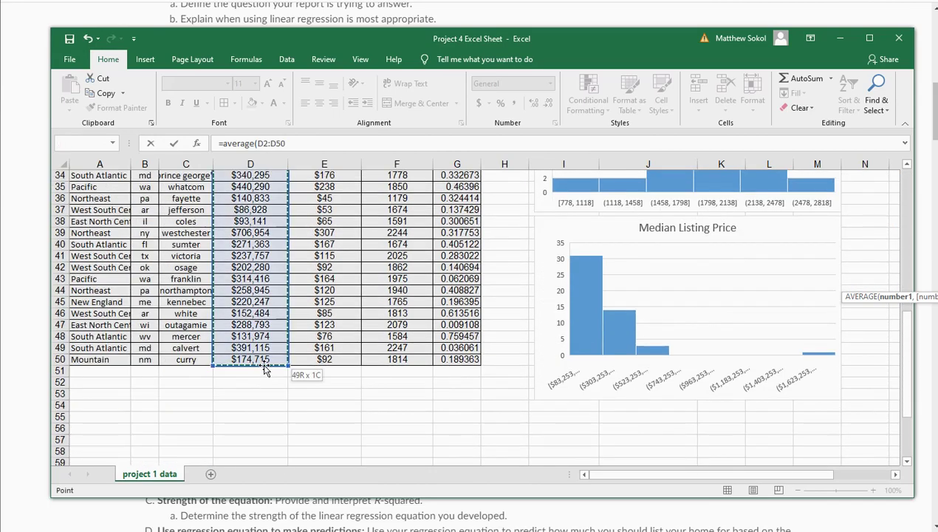
key(Return)
scroll(623, 349, up, 3)
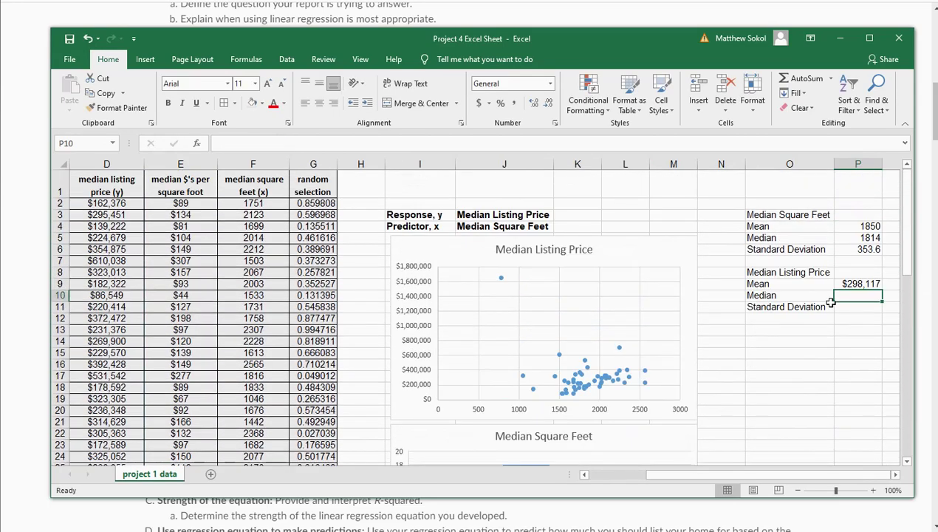
click(843, 288)
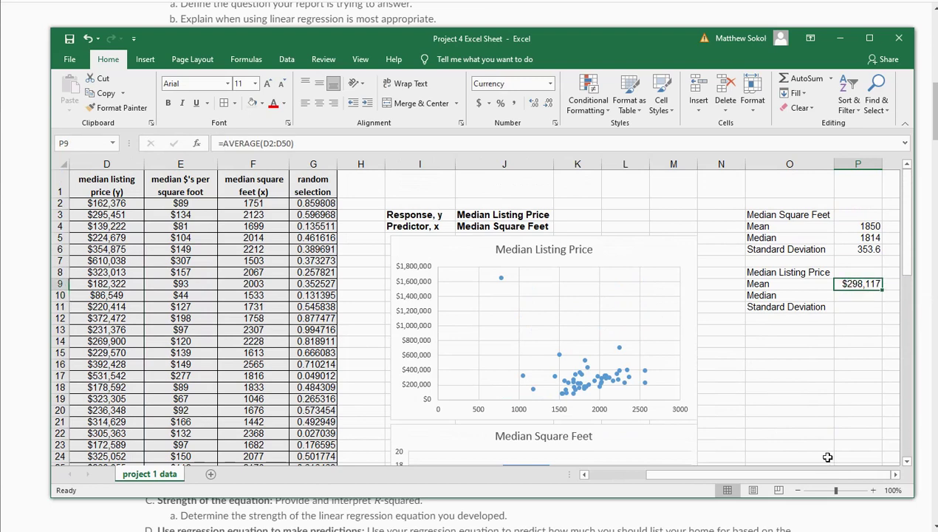
- Enter =MEDIAN(D2:D50) in P10 for a listing-price median of $258,945
click(863, 295)
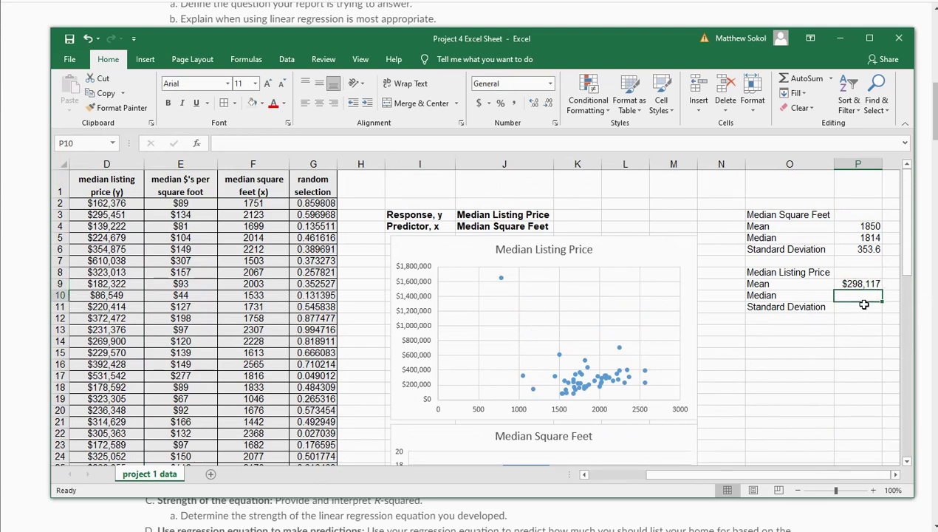
text(=median()
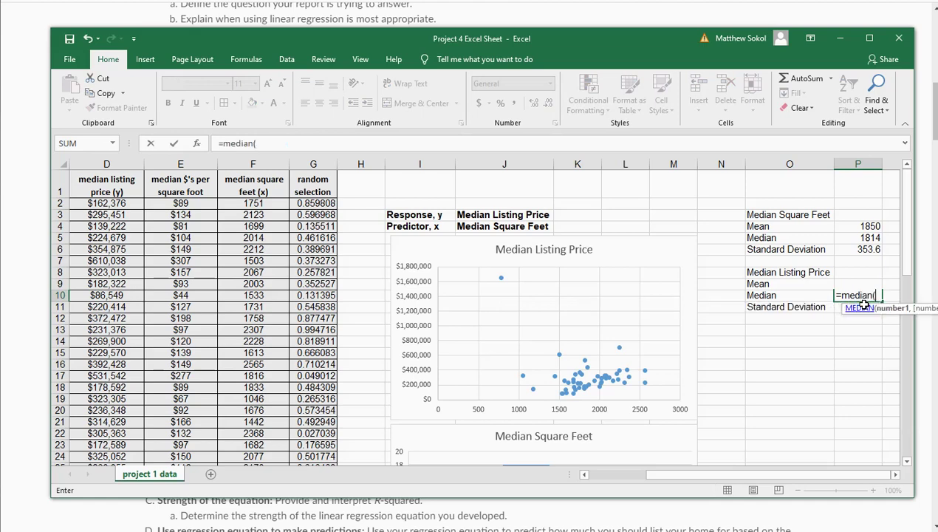
click(119, 205)
scroll(103, 292, down, 8)
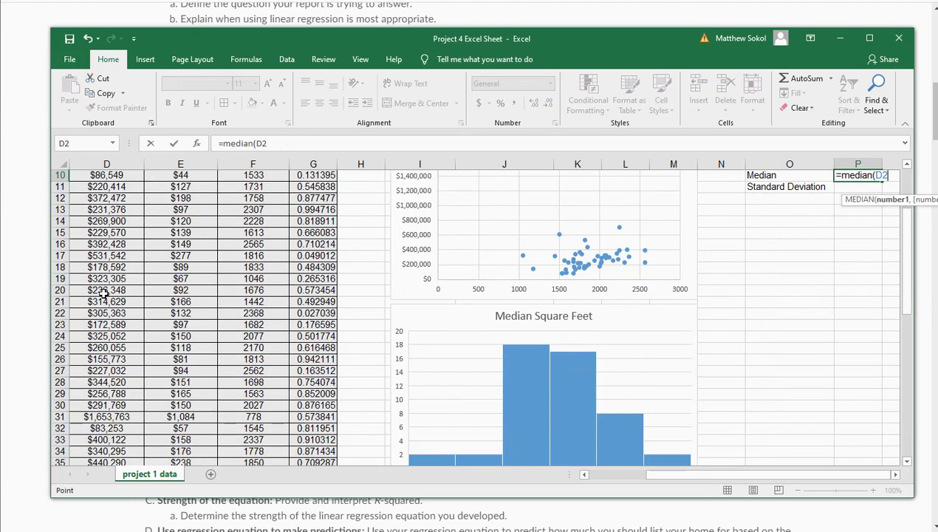
scroll(119, 405, down, 3)
shift+click(117, 357)
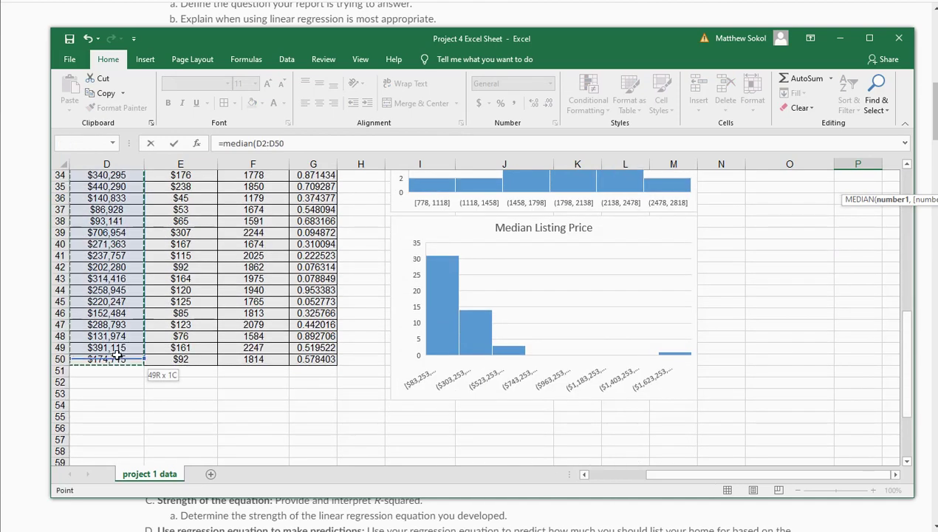
key(Return)
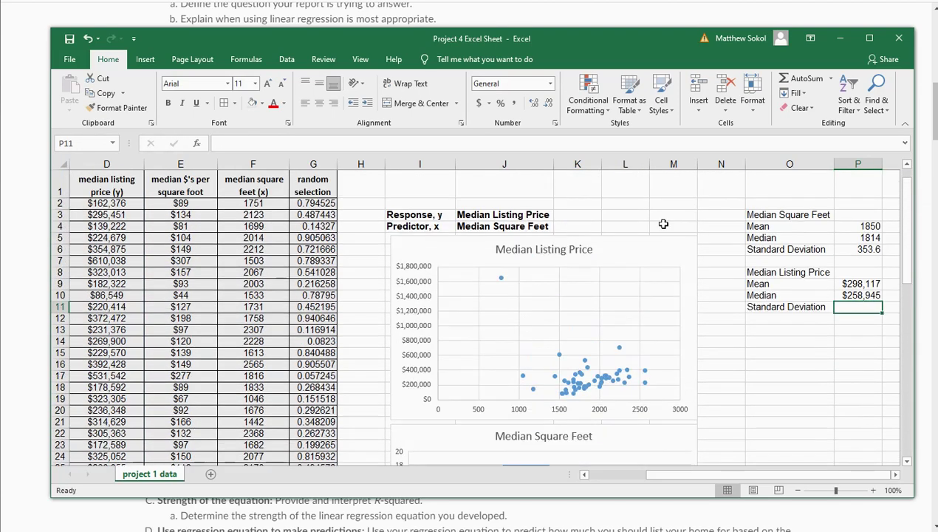
key(Up)
- Enter =STDEV.S(D2:D50) in P11 for the listing-price standard deviation
click(853, 306)
text(=std)
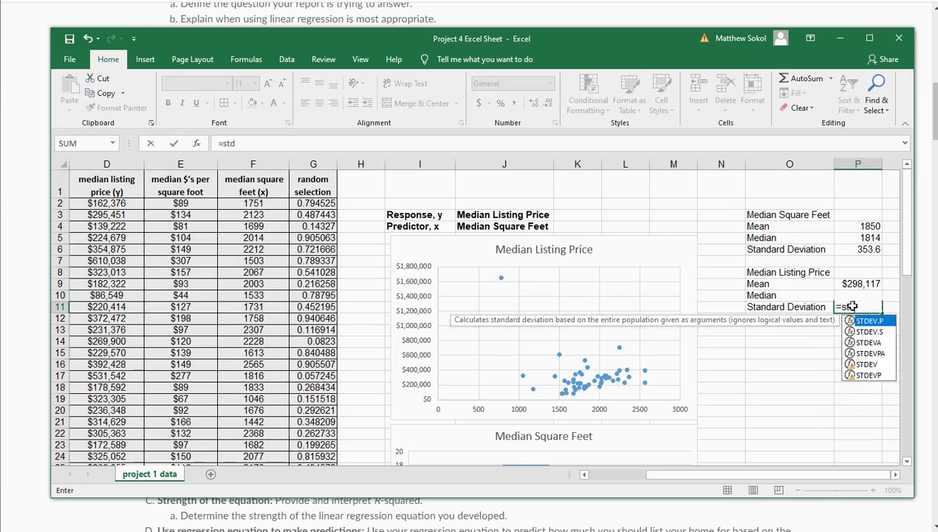
text(ev.s()
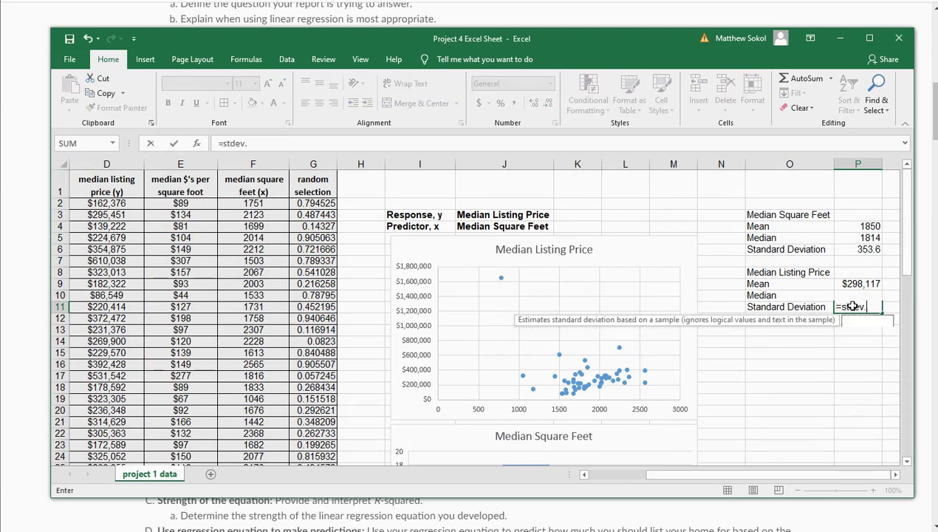
click(127, 203)
scroll(120, 274, down, 2)
scroll(120, 275, down, 8)
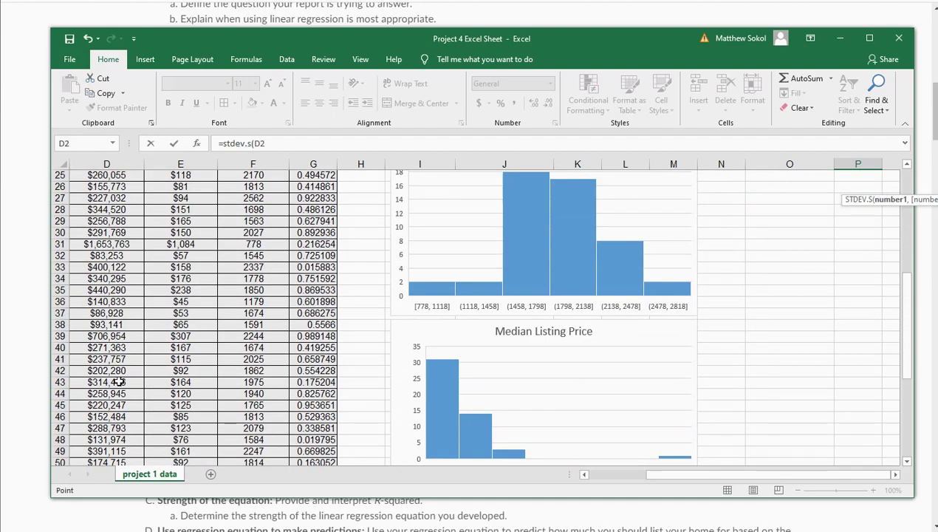
drag(121, 274, 115, 393)
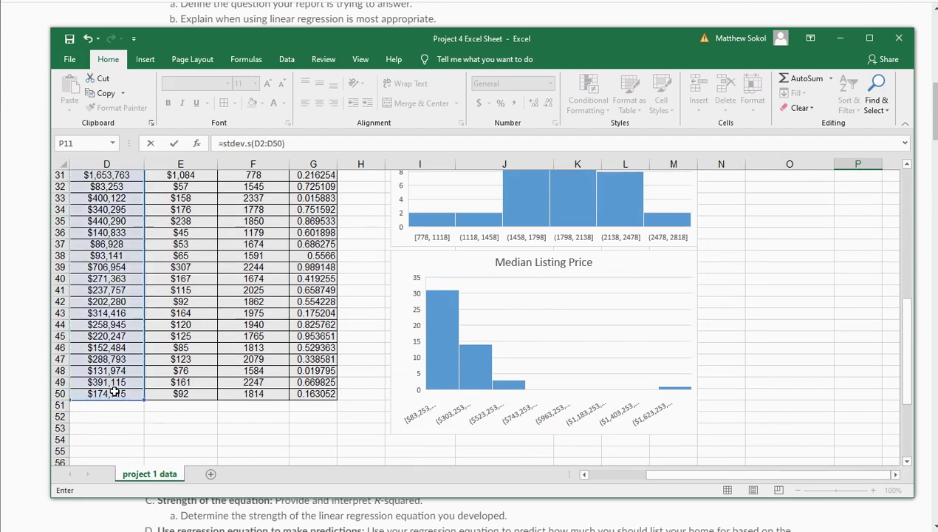
key(Return)
- Format P11 as Accounting with two decimals ($234,898.56) and autofit column P
click(846, 308)
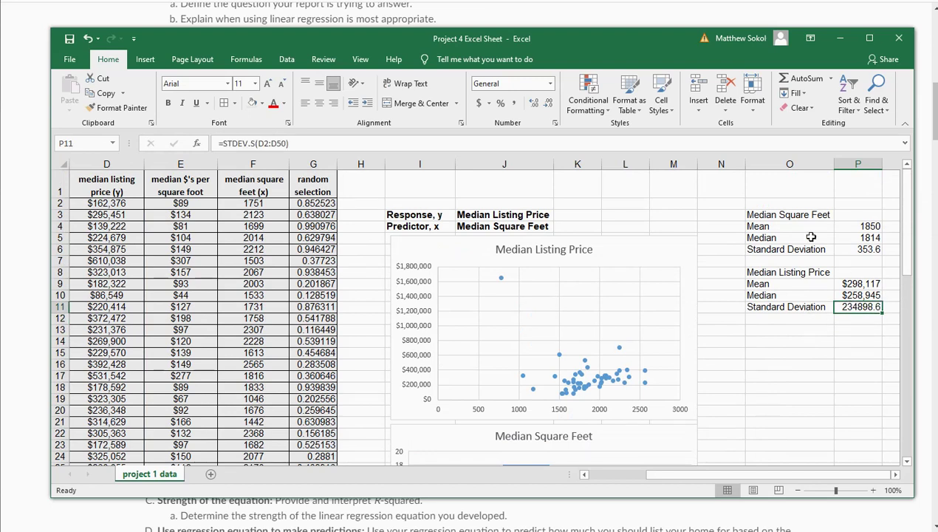
click(479, 103)
click(548, 102)
click(548, 102)
double_click(884, 165)
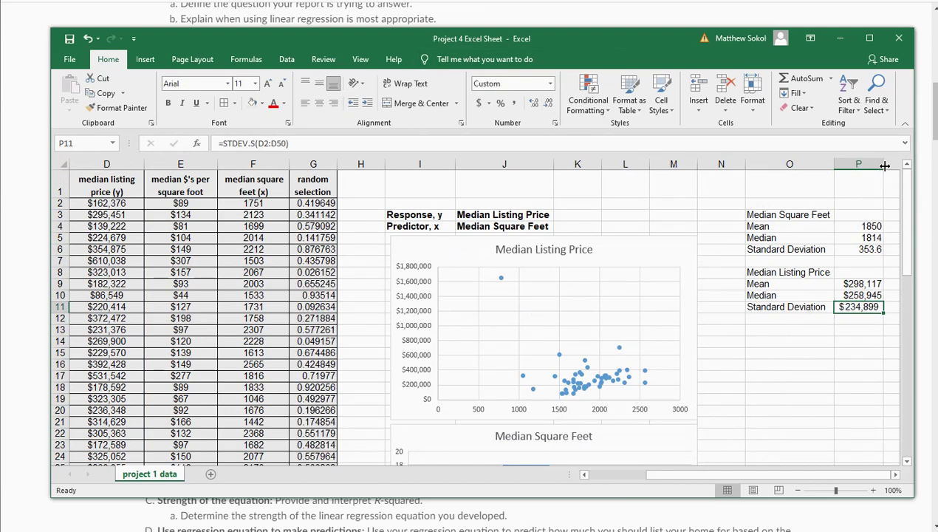
click(534, 103)
click(534, 103)
drag(917, 116, 929, 116)
click(685, 208)
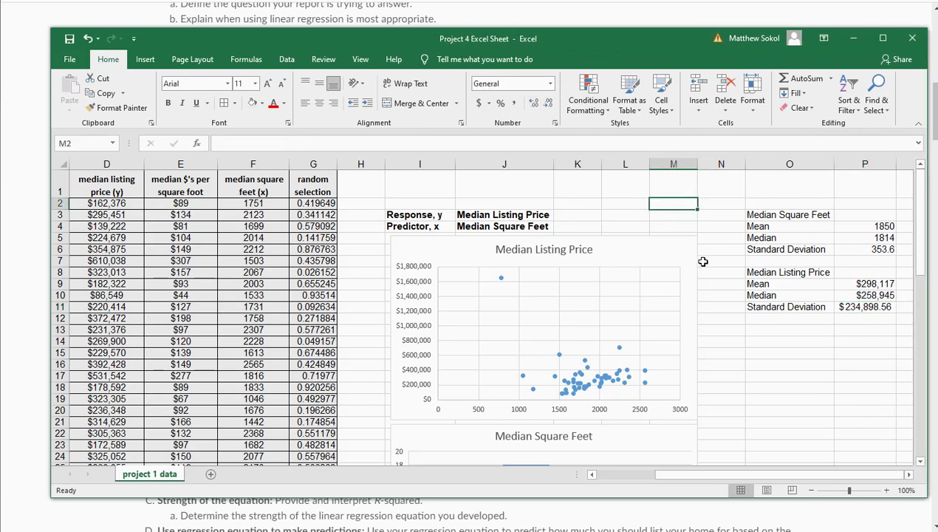
- Apply All Borders to O3:P11 and bold the O3 and O8 headings
drag(751, 208, 848, 305)
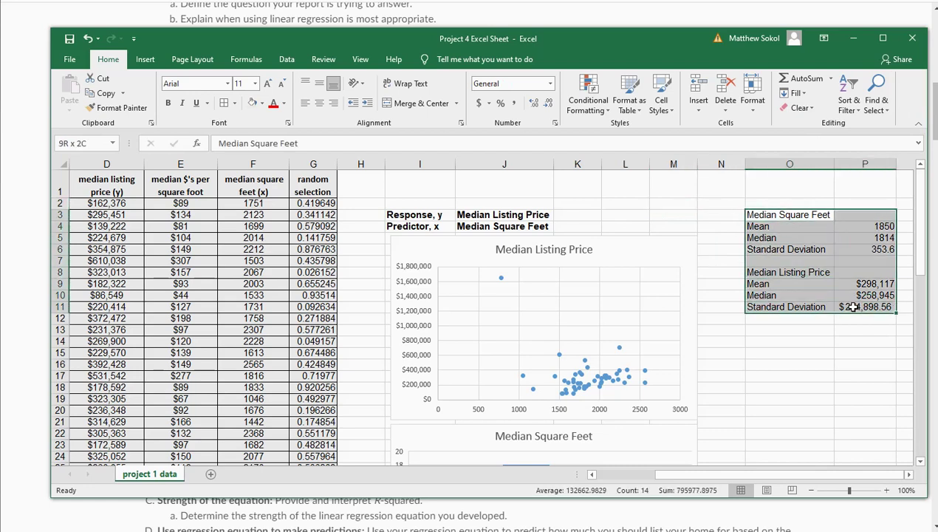
click(221, 107)
click(797, 217)
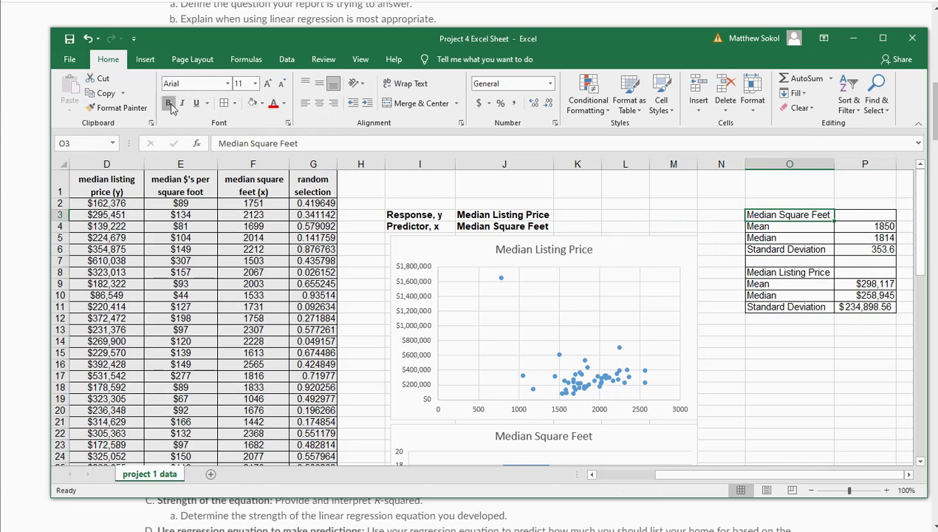
click(169, 105)
click(775, 274)
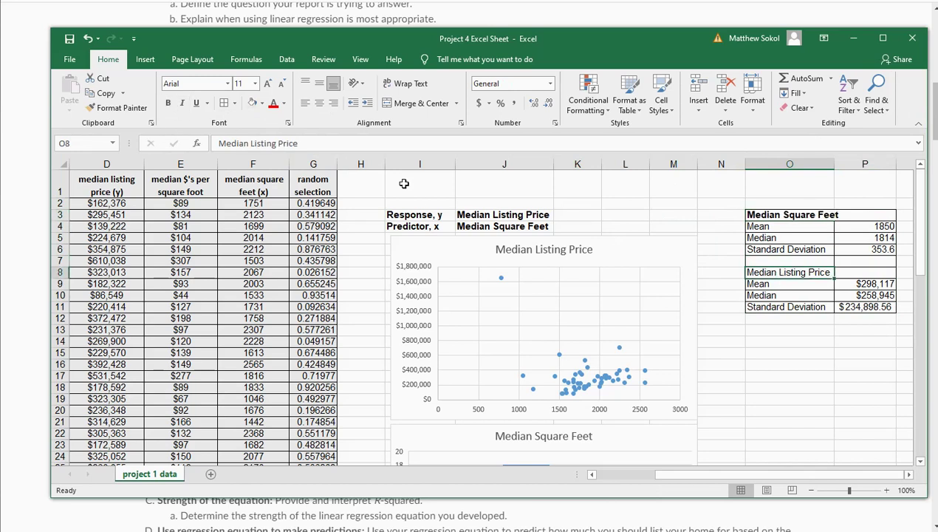
click(169, 105)
click(863, 341)
- Merge & Center the headings across O3:P3 and O8:P8
drag(761, 214, 857, 214)
click(417, 104)
drag(760, 272, 853, 273)
click(406, 103)
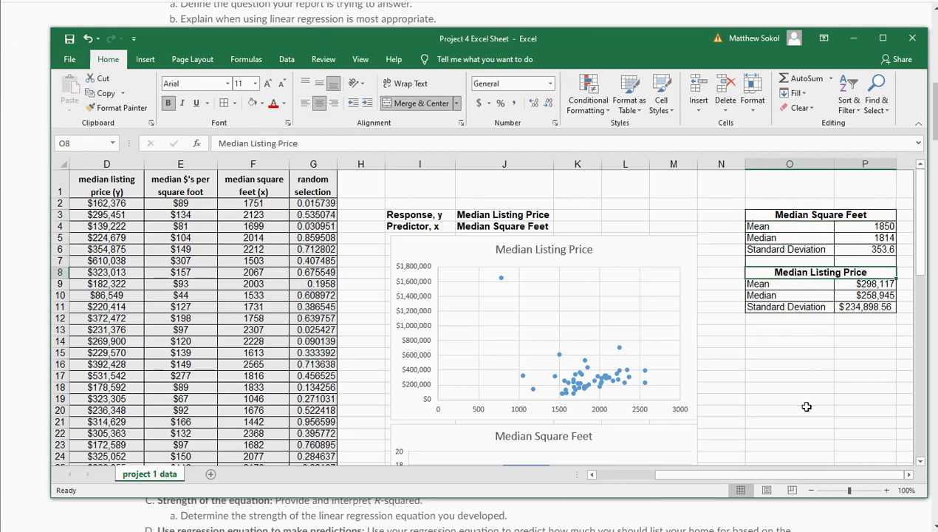
click(802, 388)
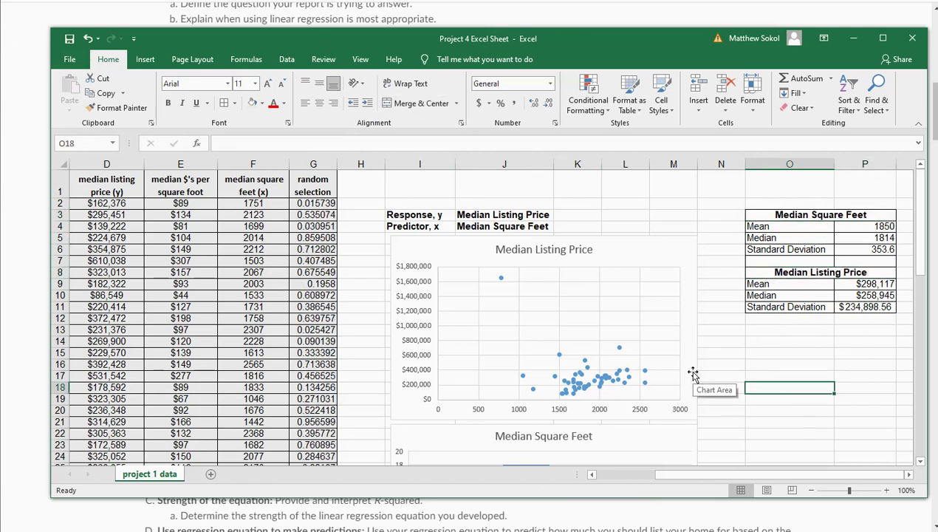